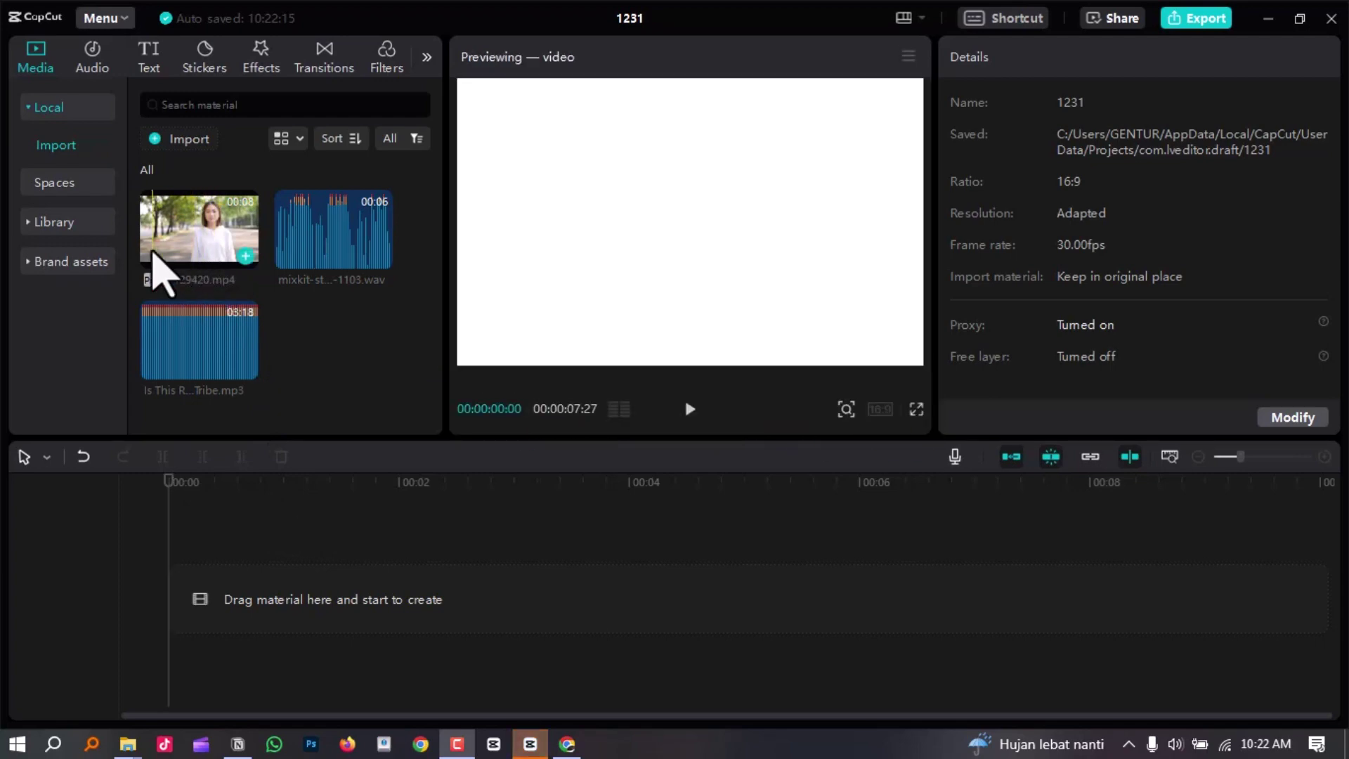
Add the 129420.mp4 clip (7:27) from the Media panel to the timeline.
click(246, 254)
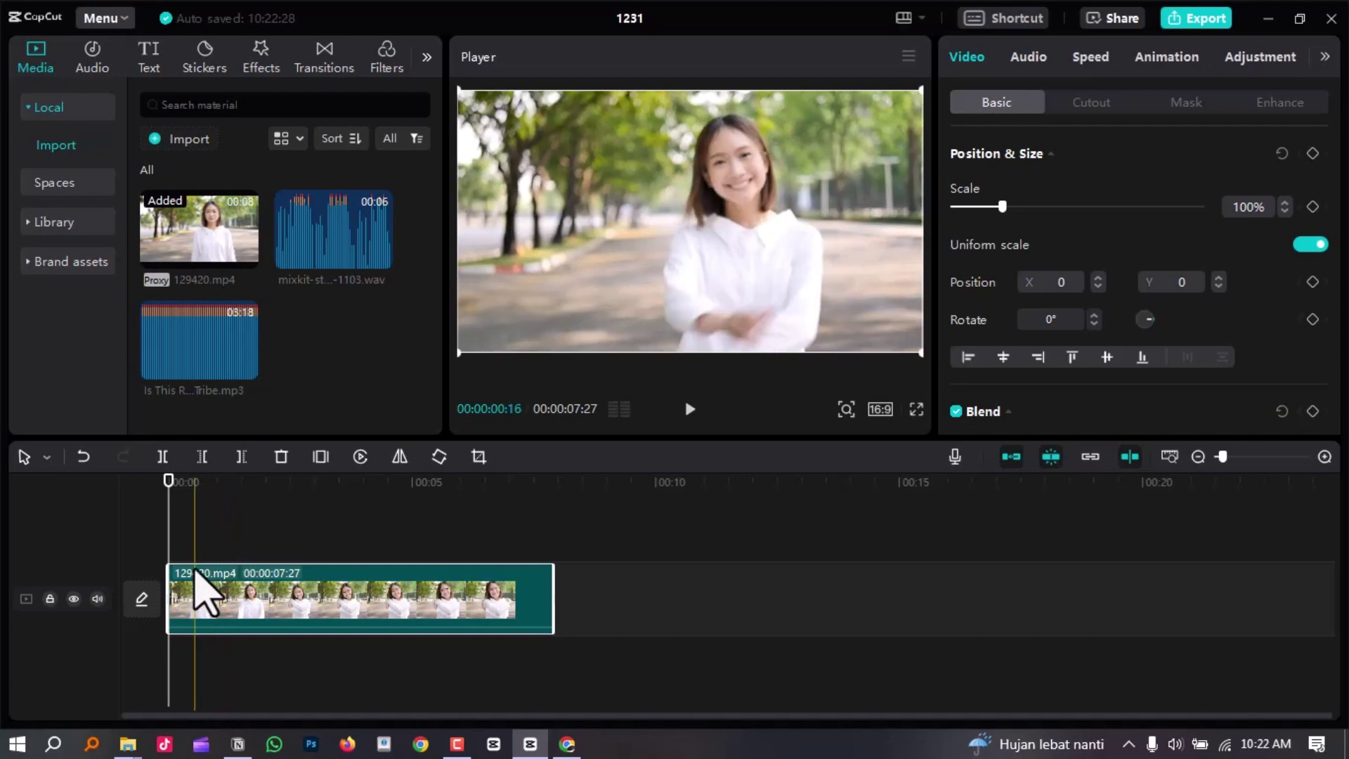
scroll(204, 593, up, 2)
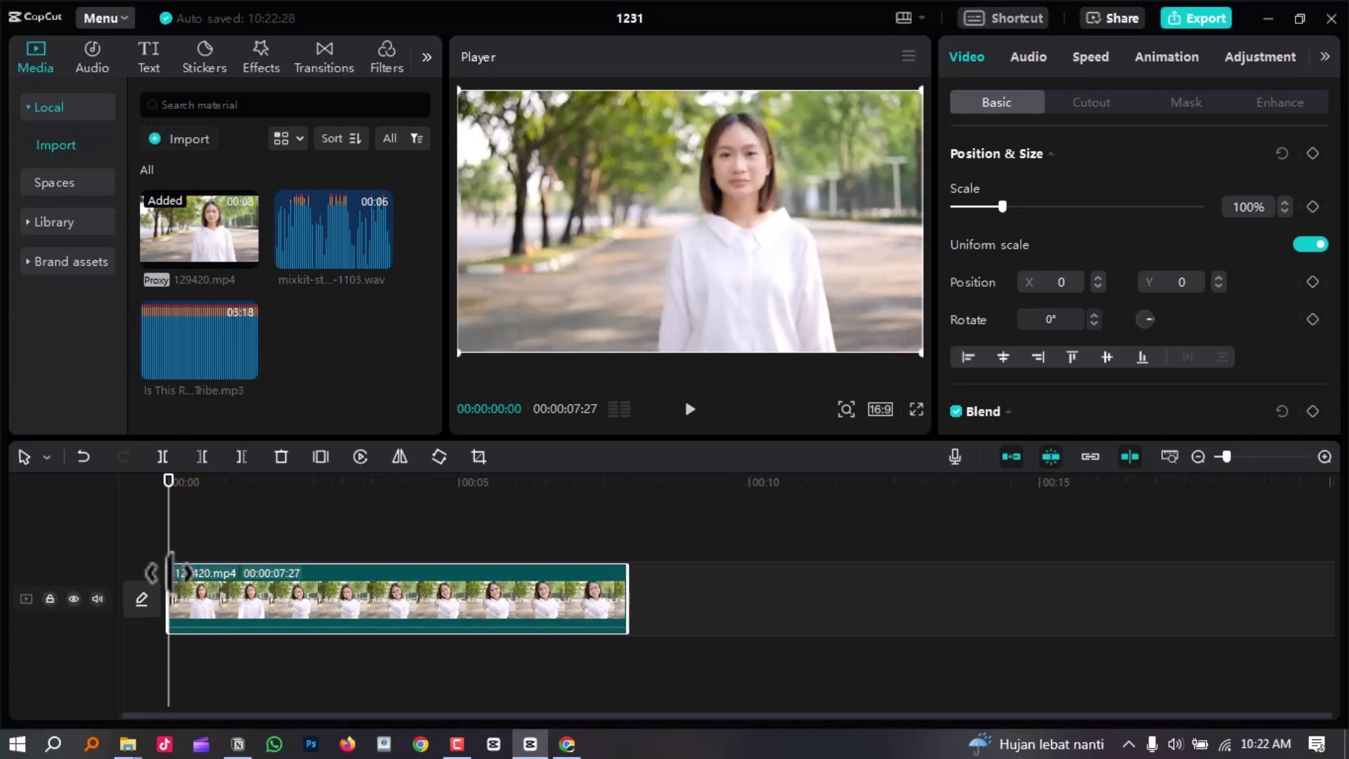
Trim the 129420.mp4 clip's start to 5:08 at 00:00 and disable the main track magnet.
drag(179, 572, 288, 573)
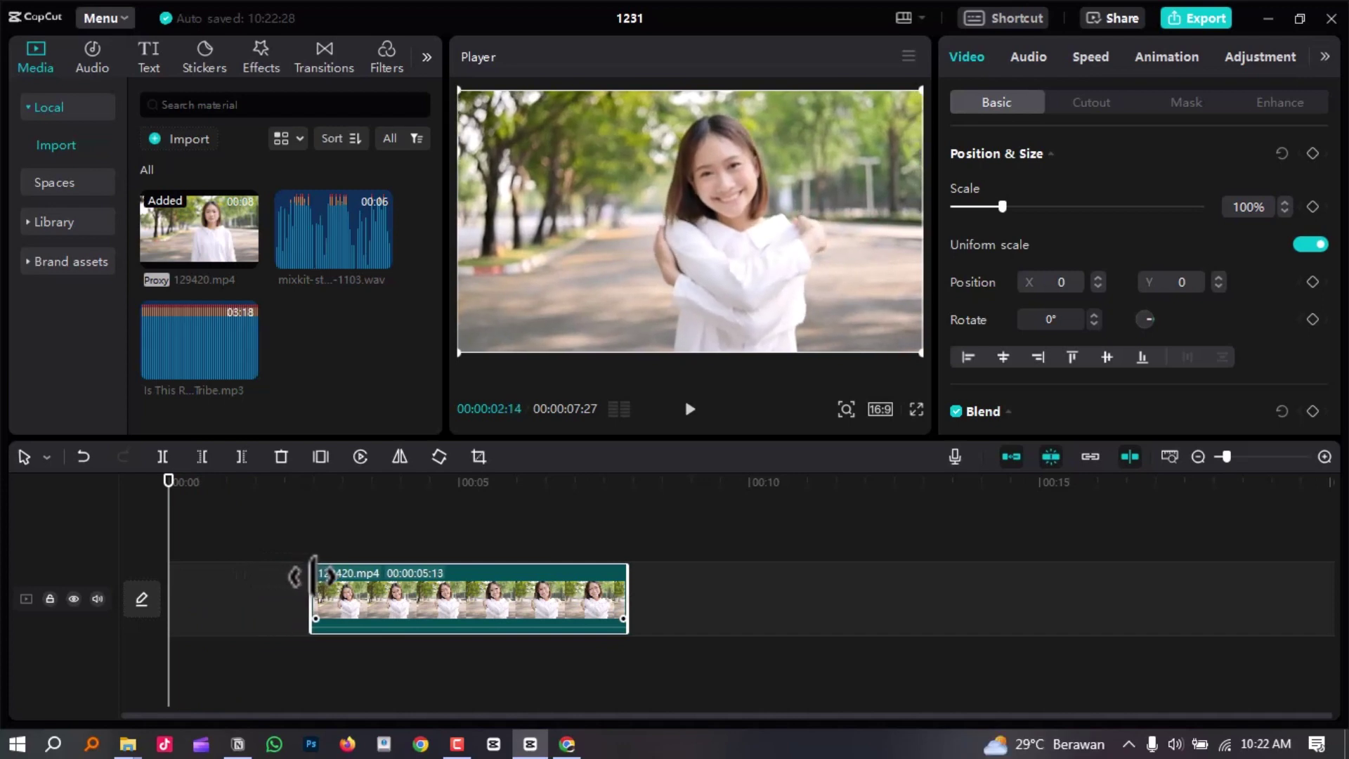
drag(302, 575, 322, 575)
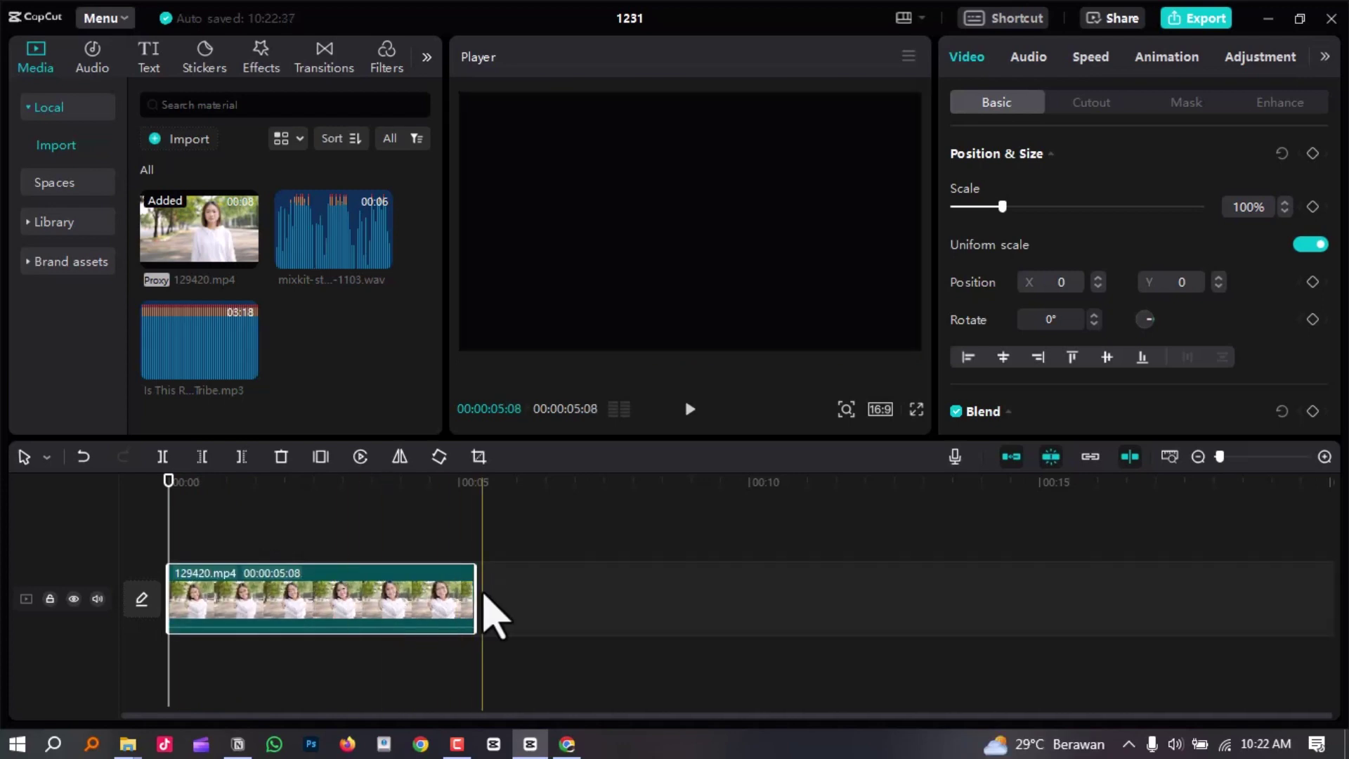
drag(392, 603, 407, 611)
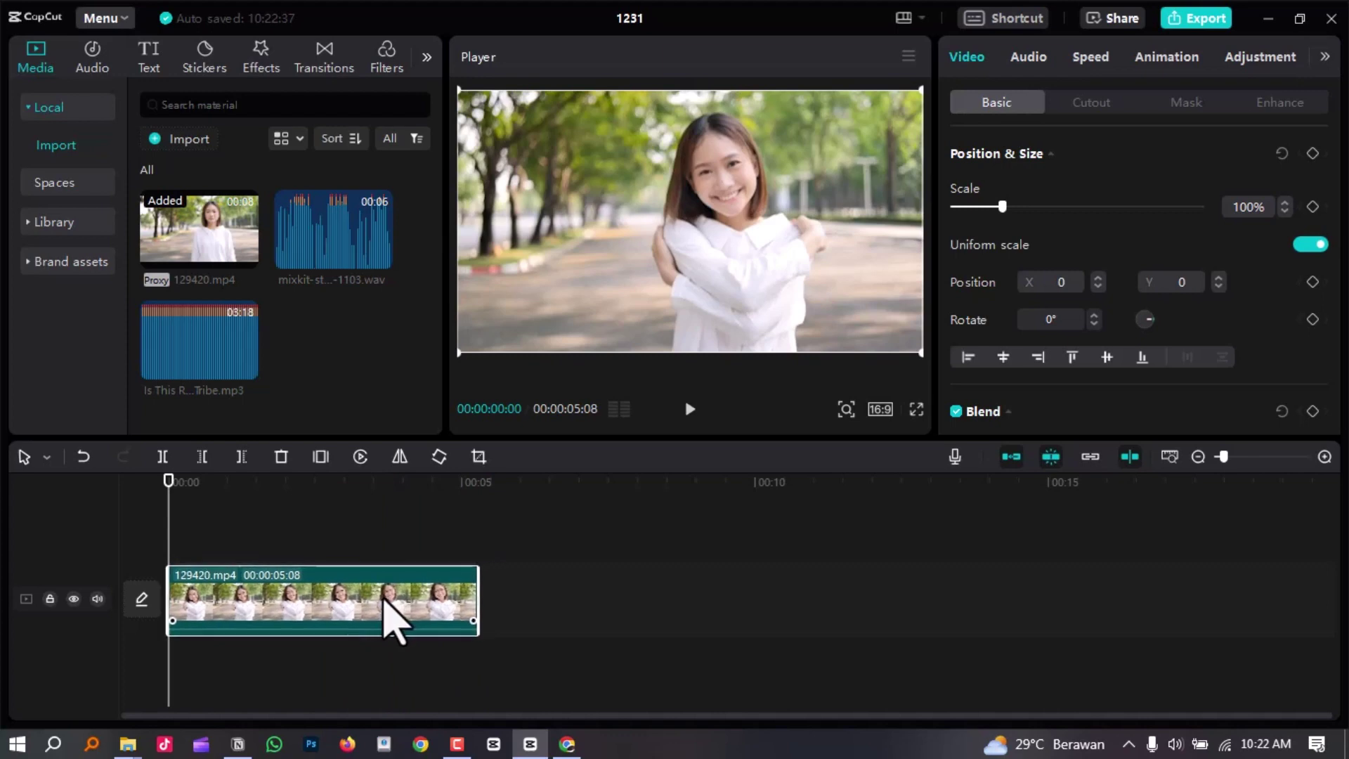
click(1011, 456)
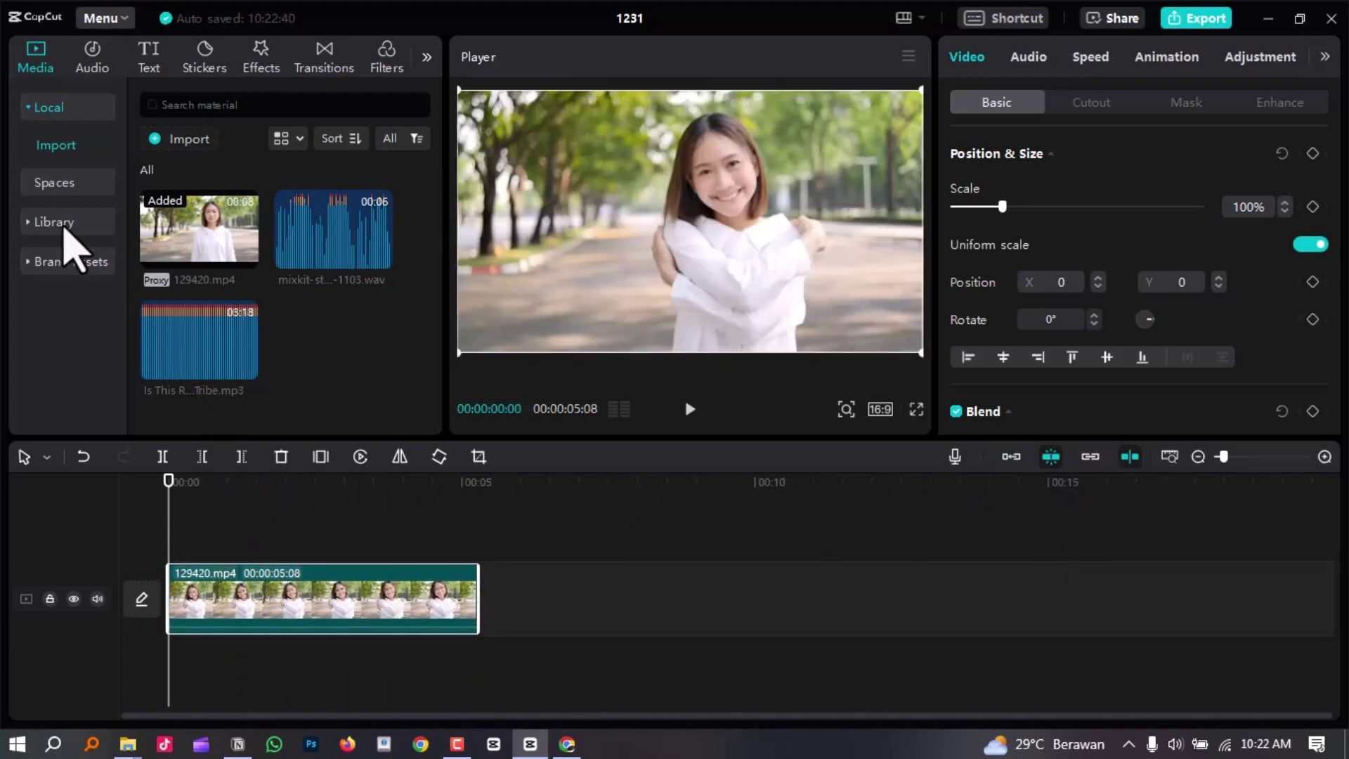
Browse the Library's Trending clips and preview the green-screen paper-tear hole clip.
click(29, 225)
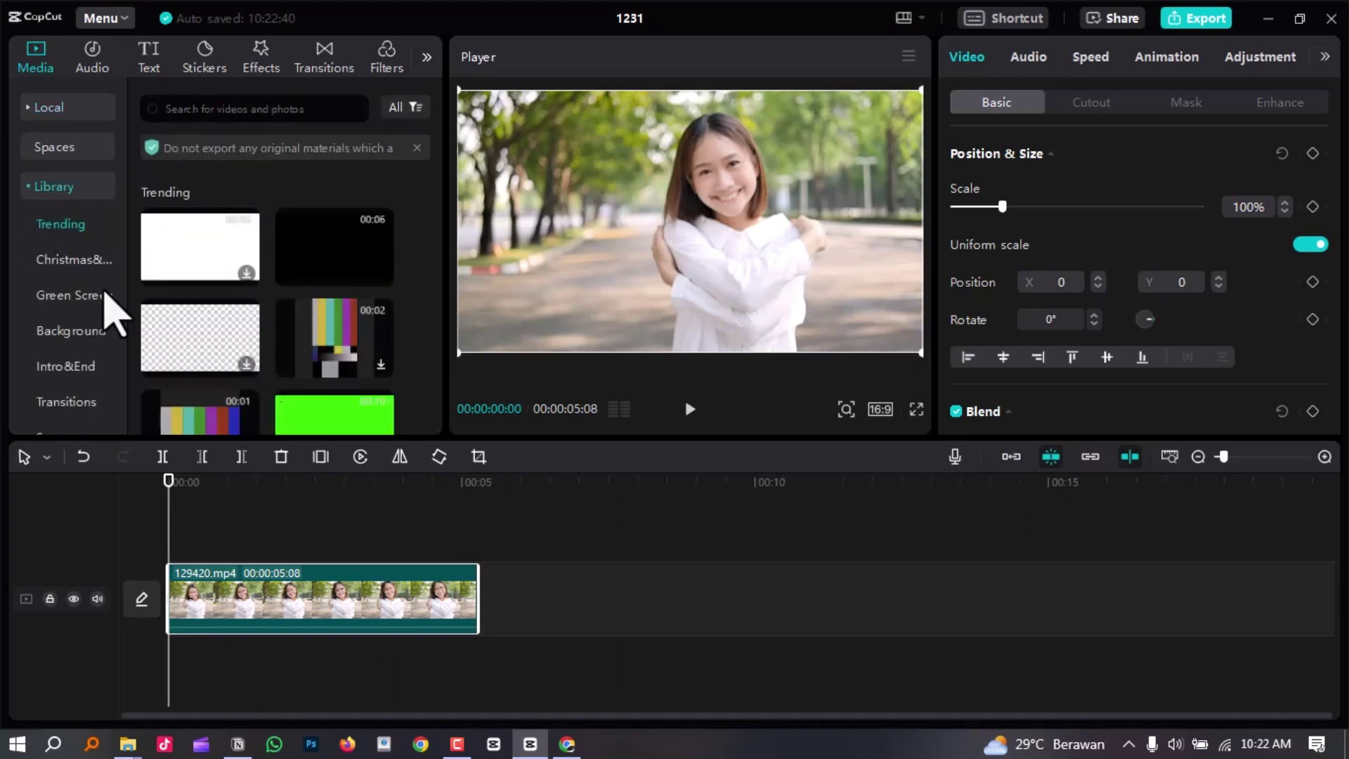
scroll(323, 317, down, 1)
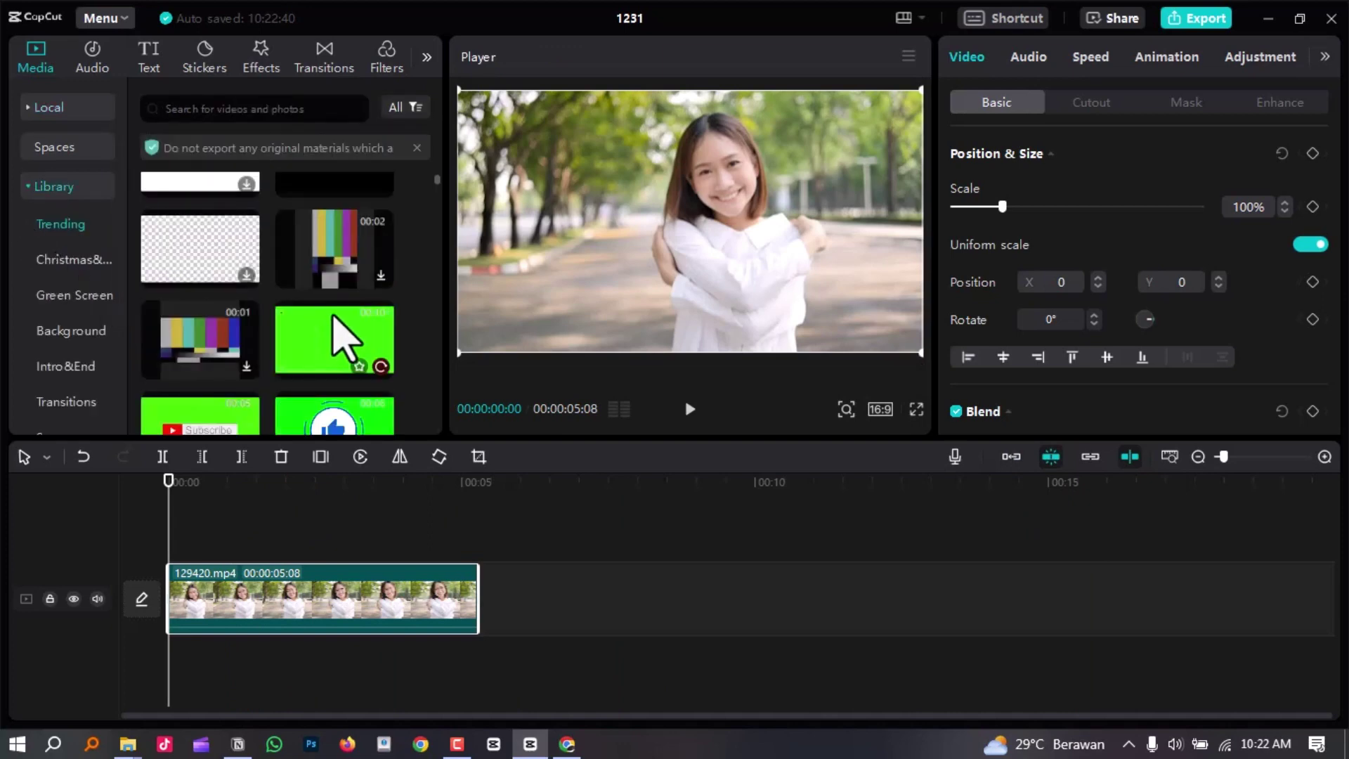
scroll(333, 316, down, 1)
scroll(335, 319, down, 1)
scroll(338, 323, down, 1)
scroll(339, 332, down, 1)
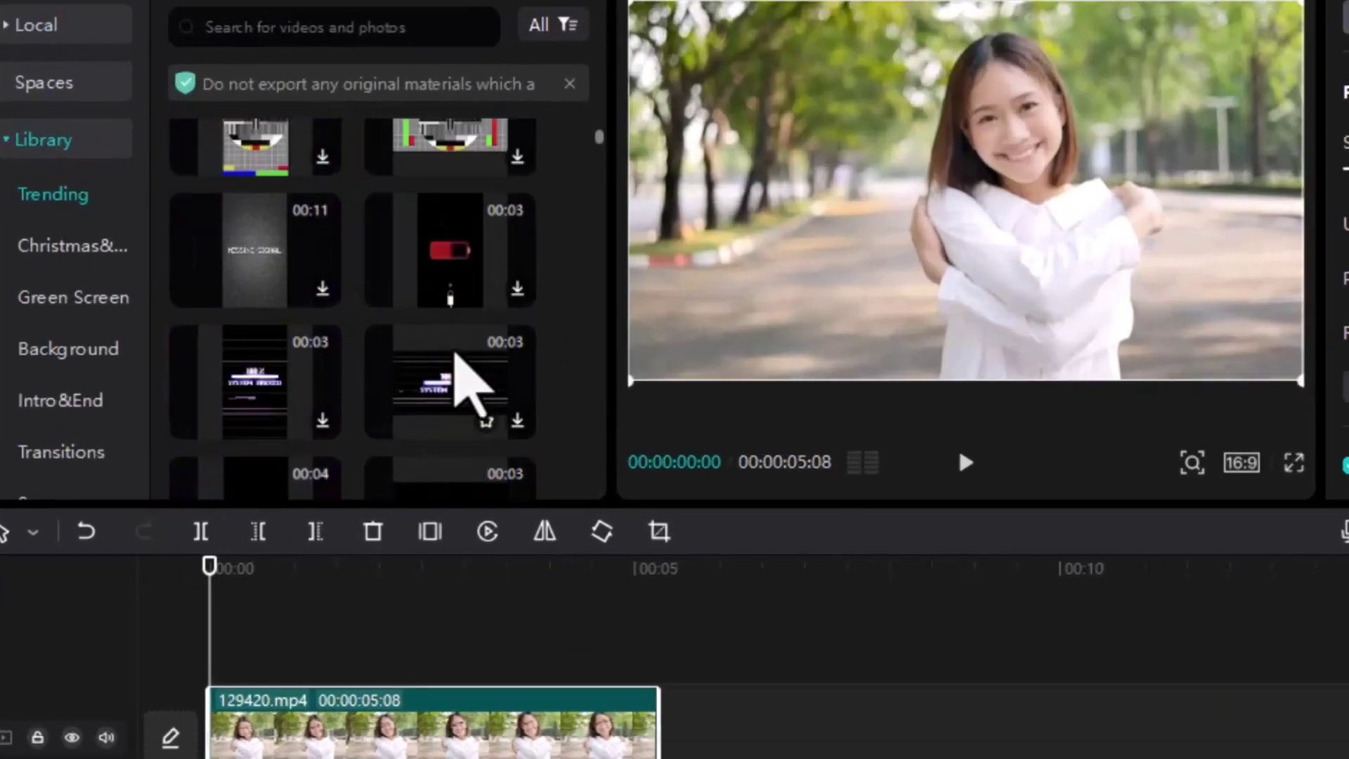
scroll(452, 377, up, 3)
scroll(452, 376, down, 2)
scroll(466, 376, up, 3)
click(463, 313)
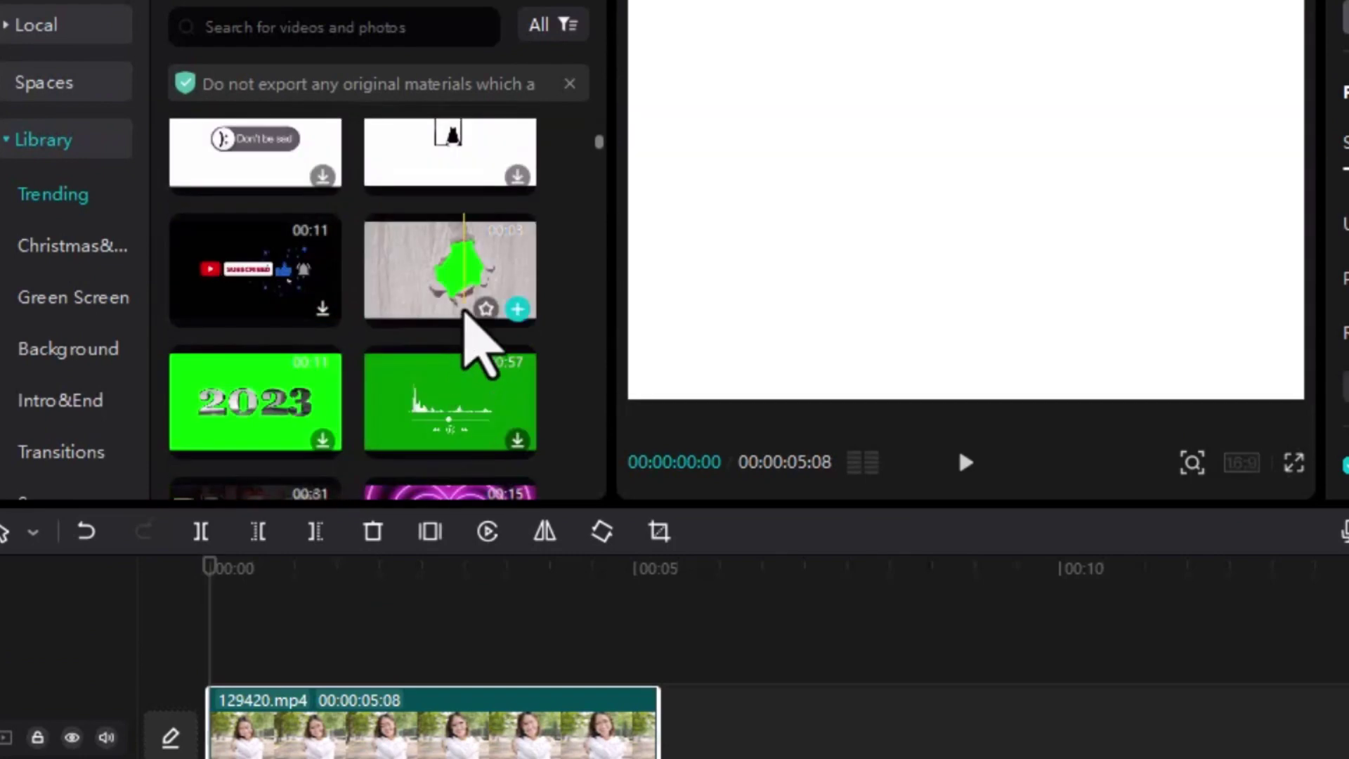
scroll(478, 324, up, 2)
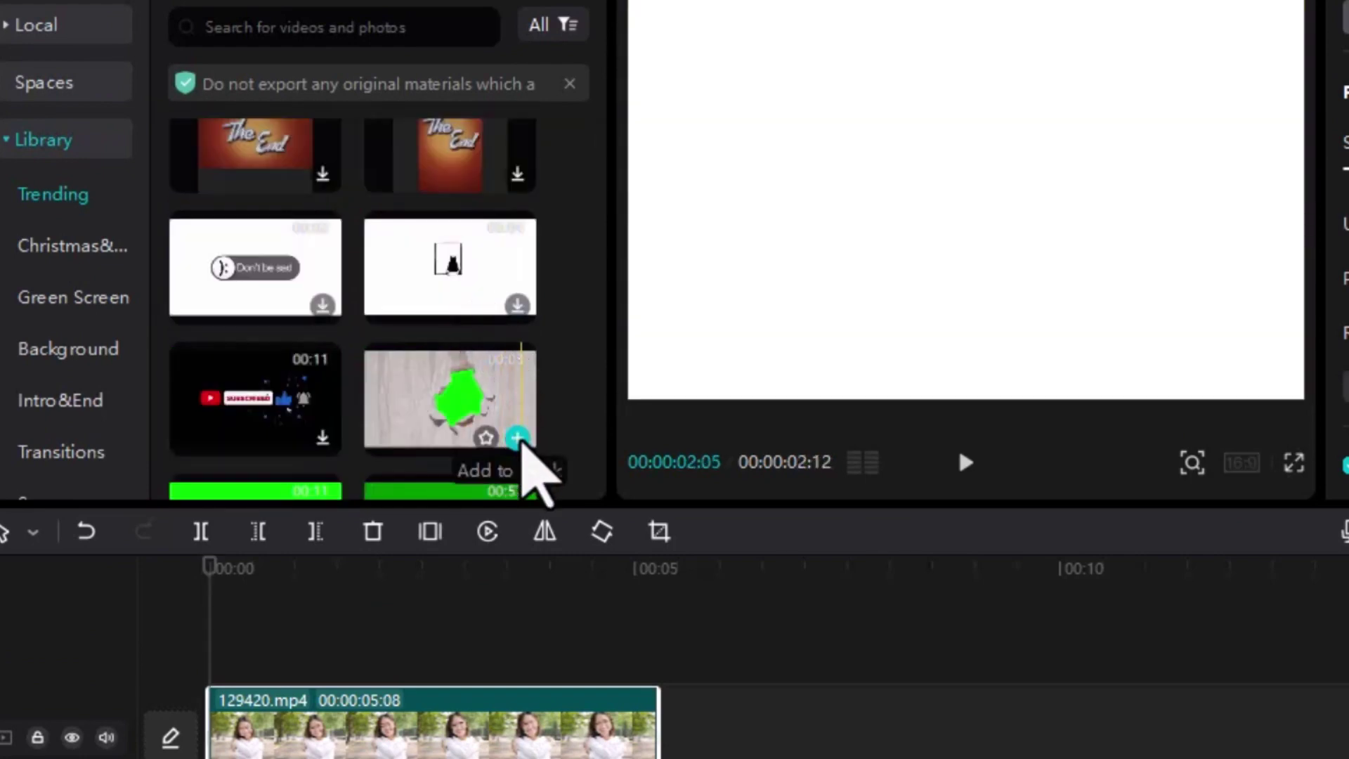
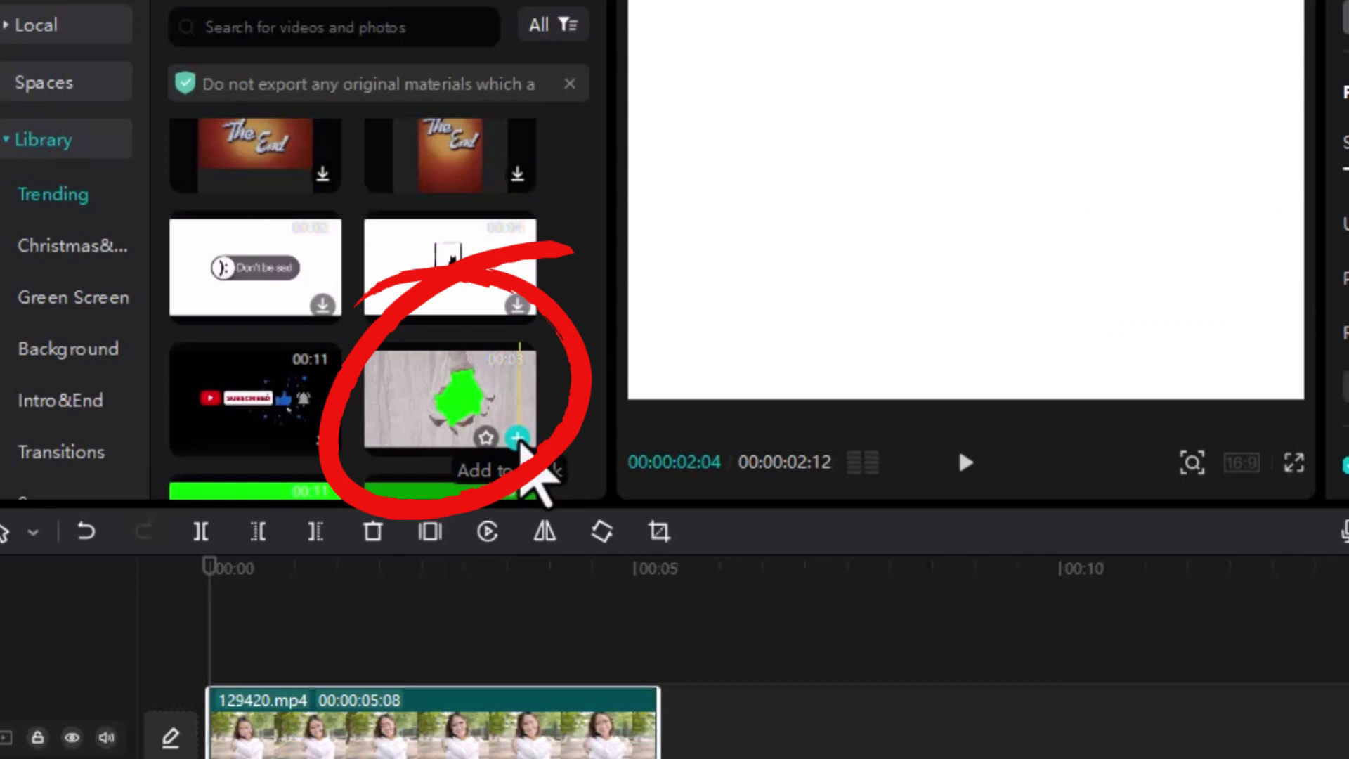
Layer CapCut's green-screen paper-tear clip over 129420.mp4 and scrub through the tear.
click(519, 438)
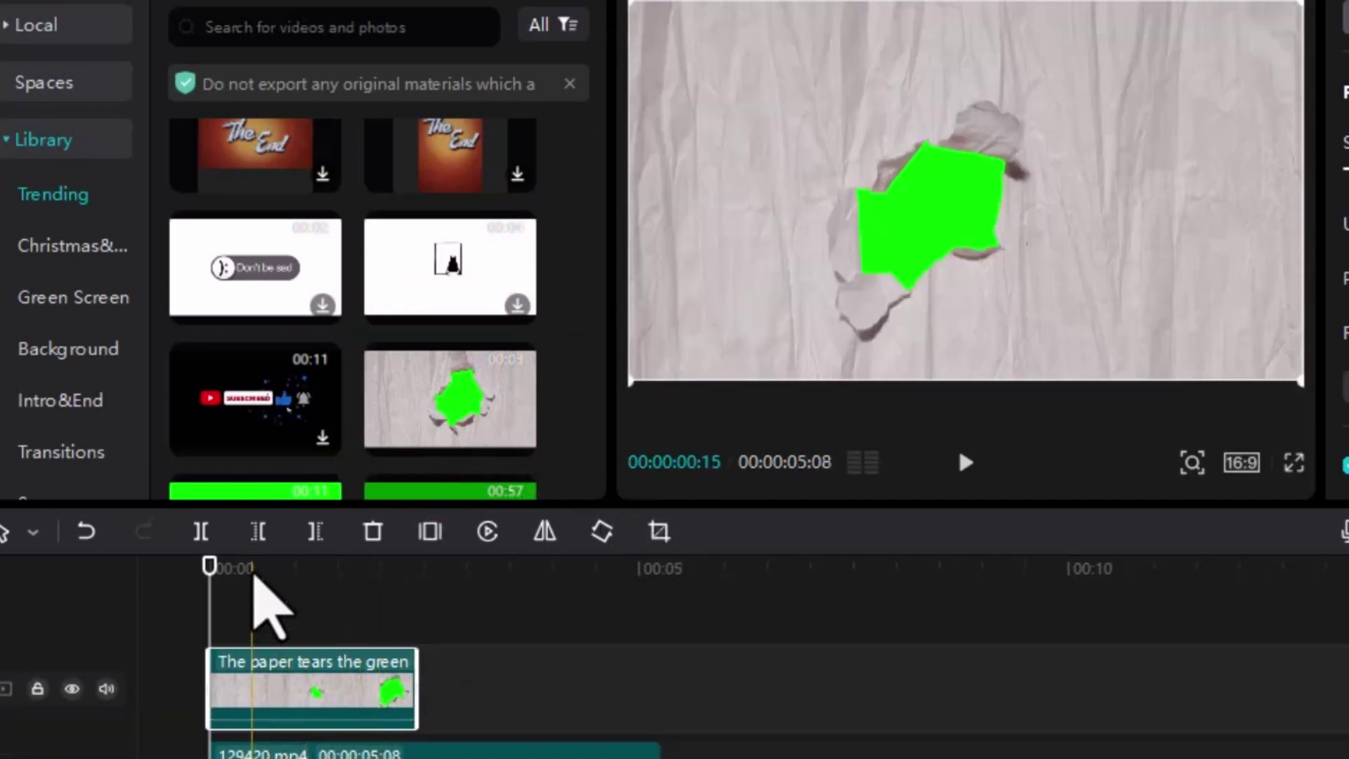
drag(255, 576, 354, 604)
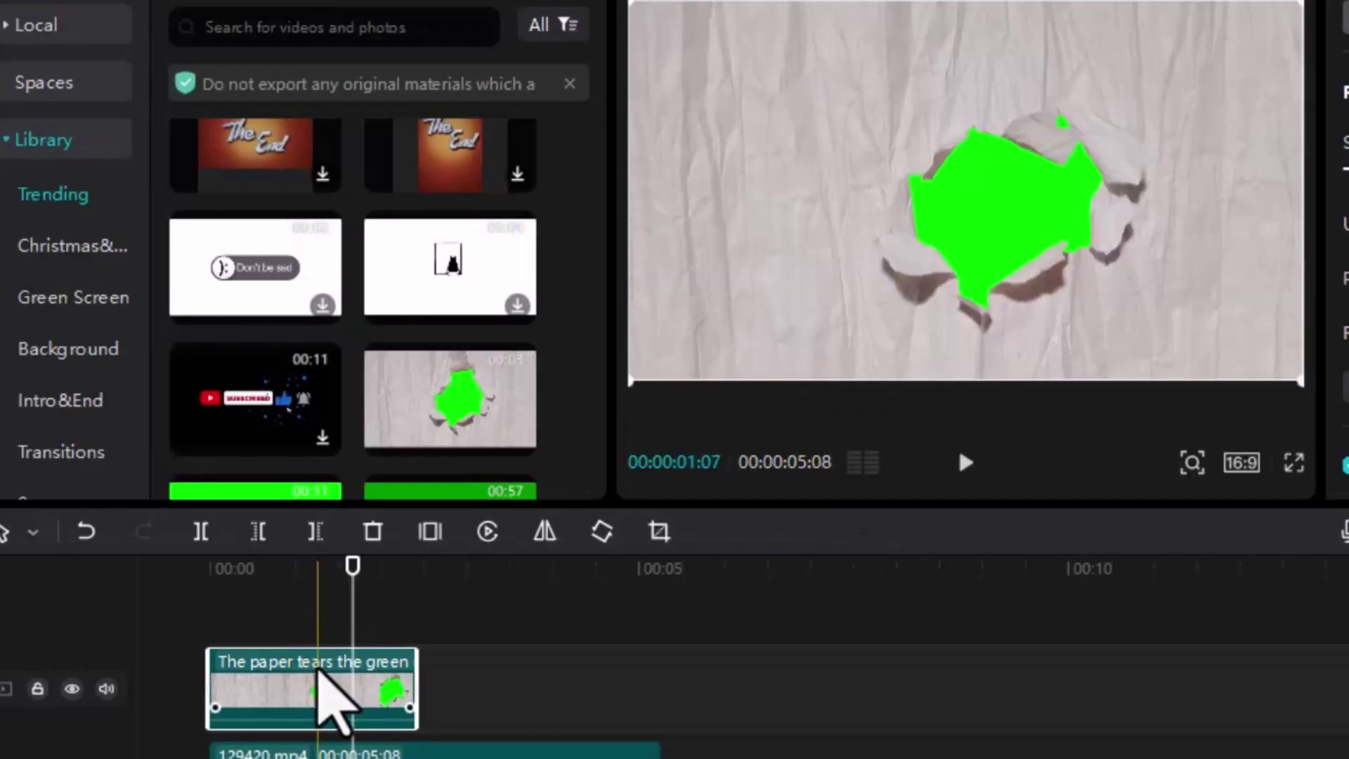
drag(304, 563, 349, 692)
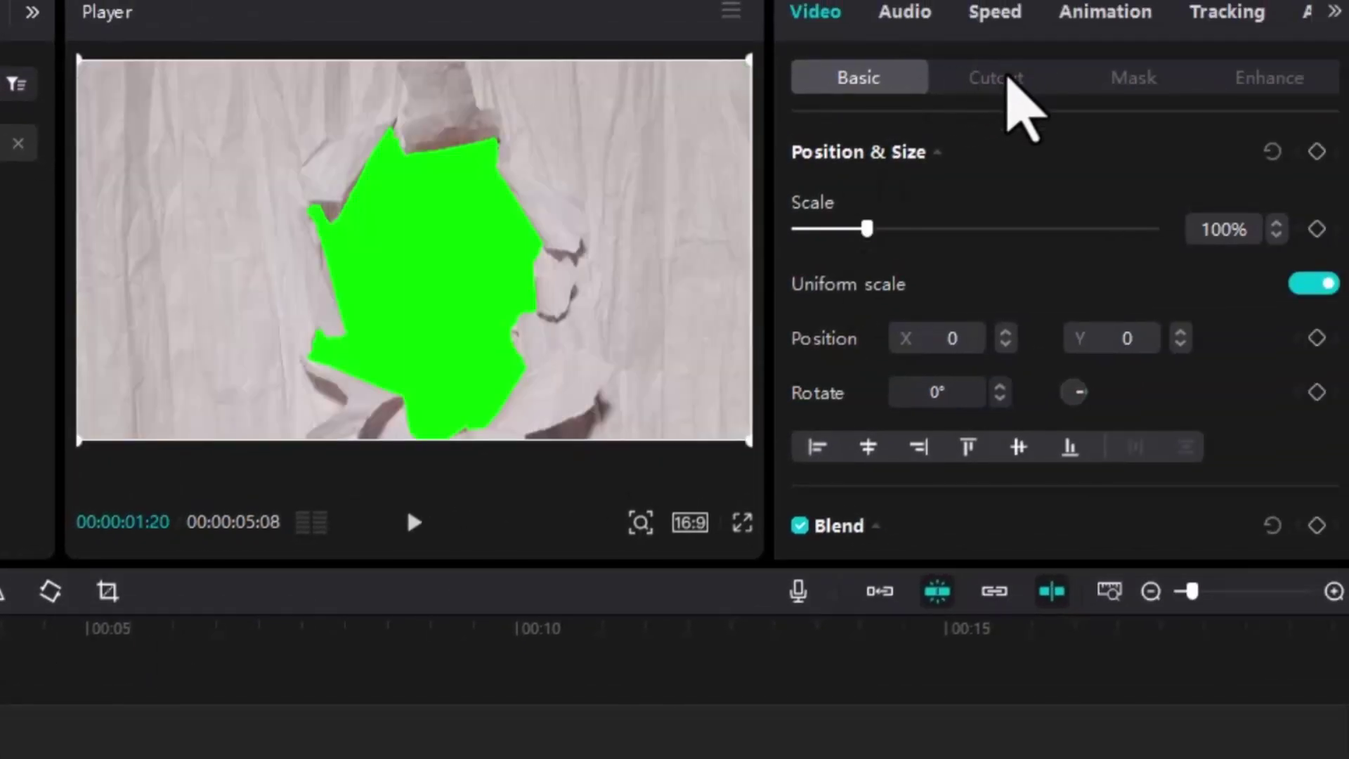
Chroma-key the sampled green out of the tear overlay at Strength 59, Shadow 34, and preview full screen.
click(1009, 79)
click(799, 151)
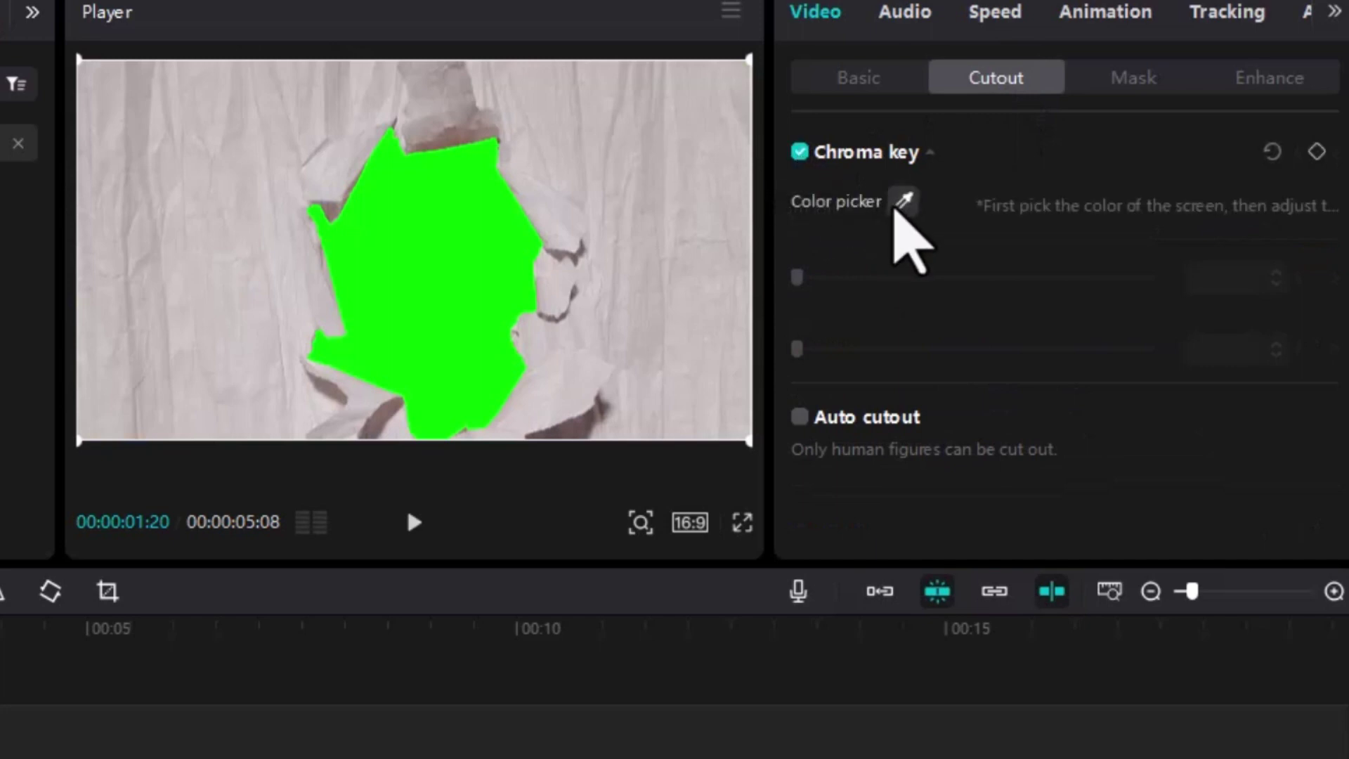
click(902, 202)
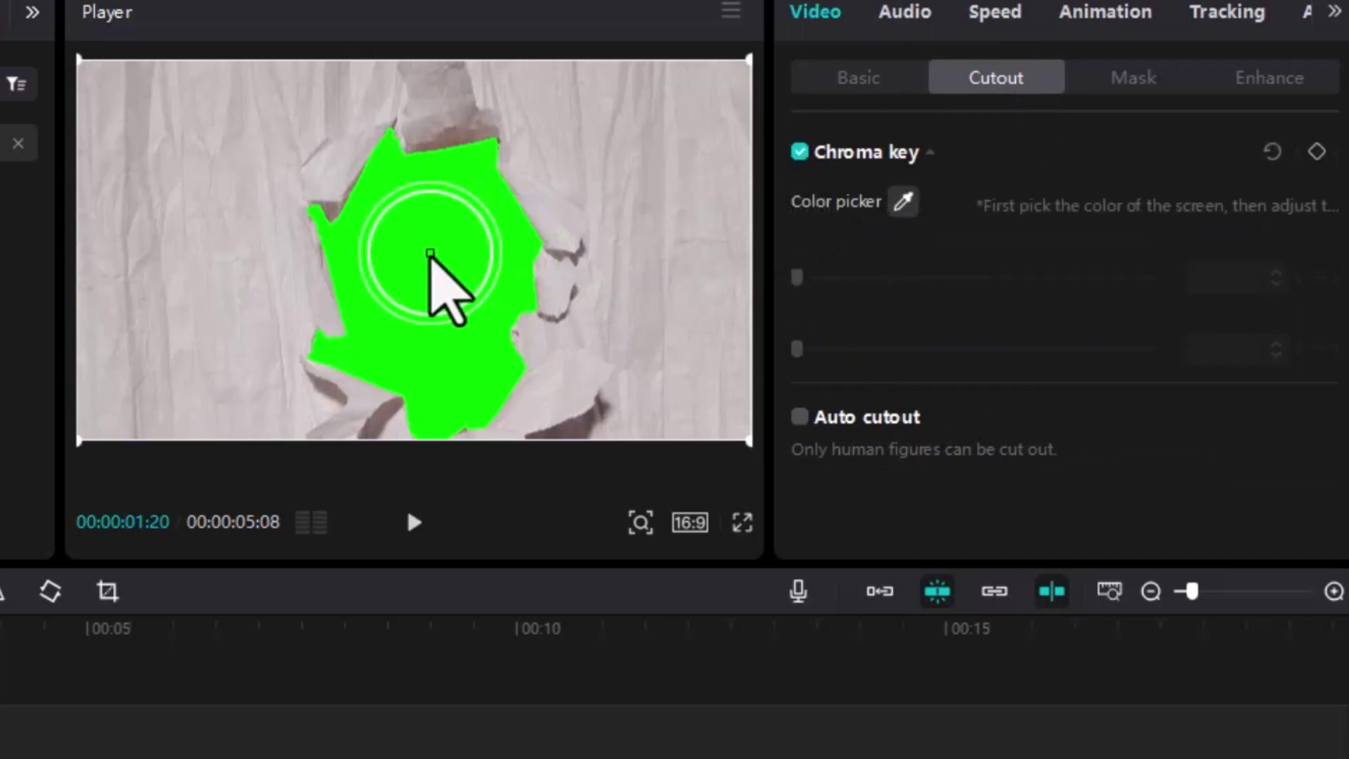
click(430, 253)
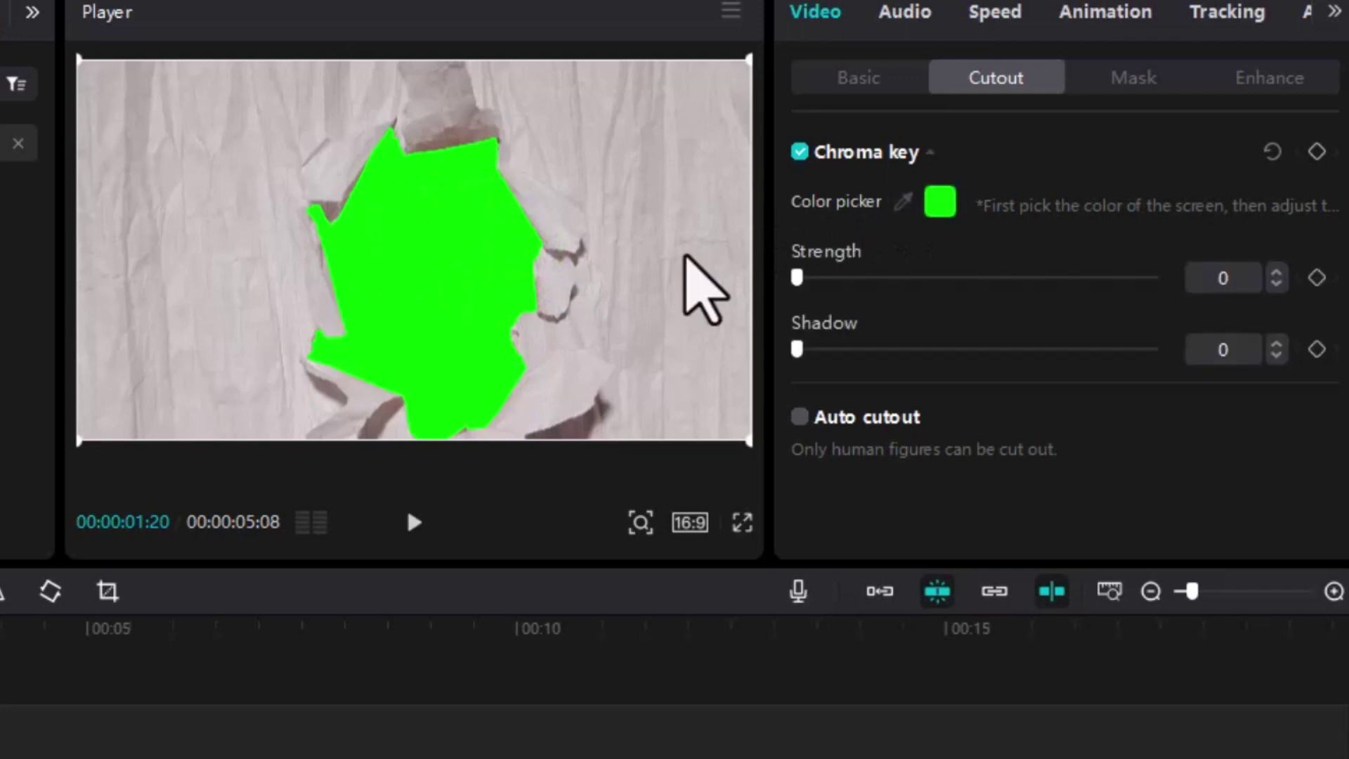
click(841, 279)
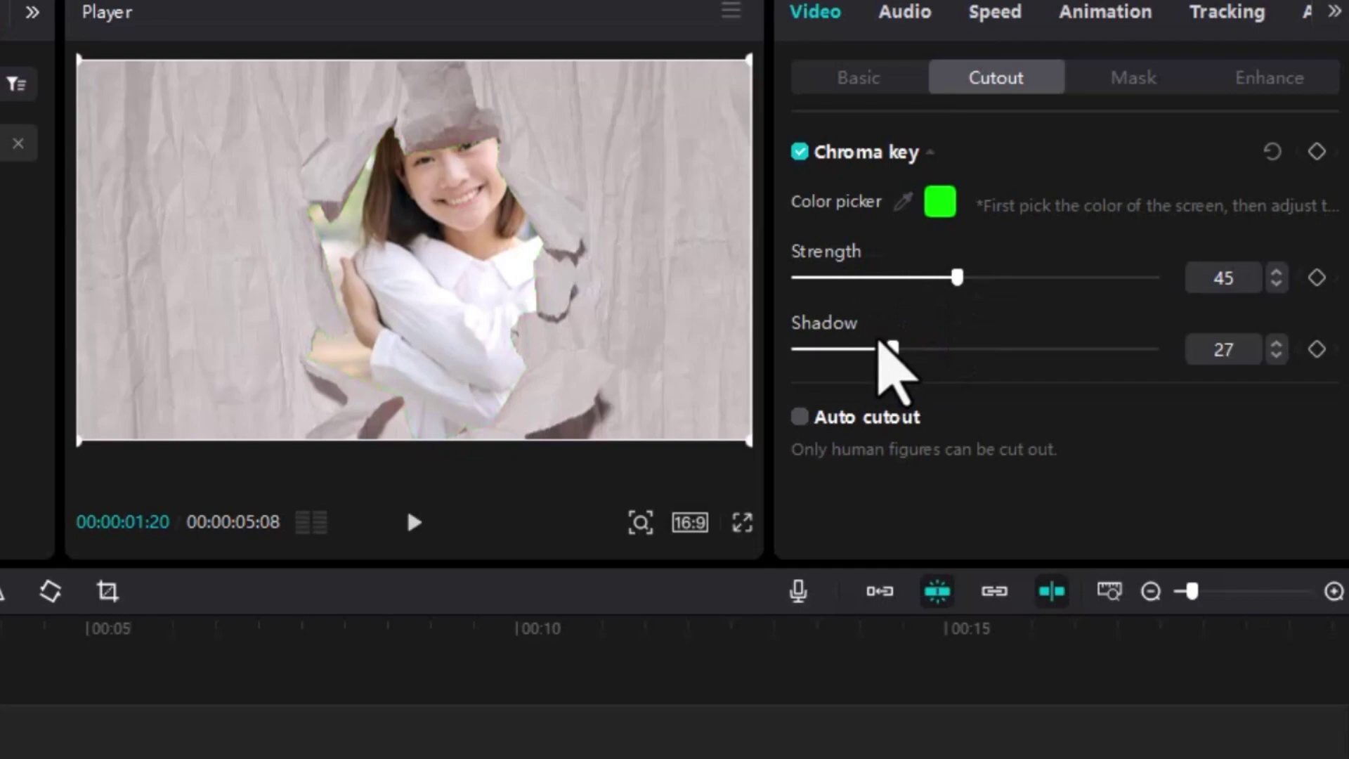
key(ctrl+shift+f)
key(space)
key(Escape)
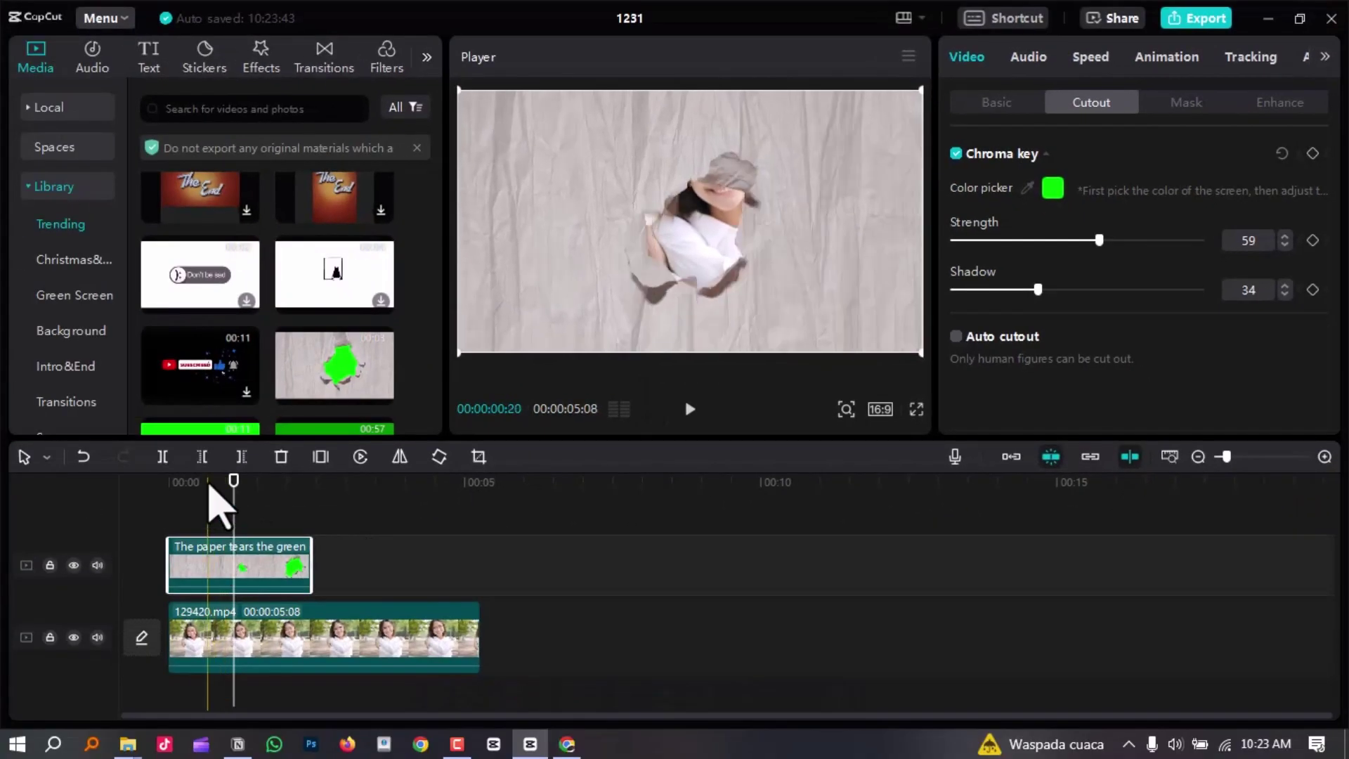
Add mixkit-stiff-paper-book-paging-1103.wav, trim it to the overlay's end, and play it back.
click(169, 486)
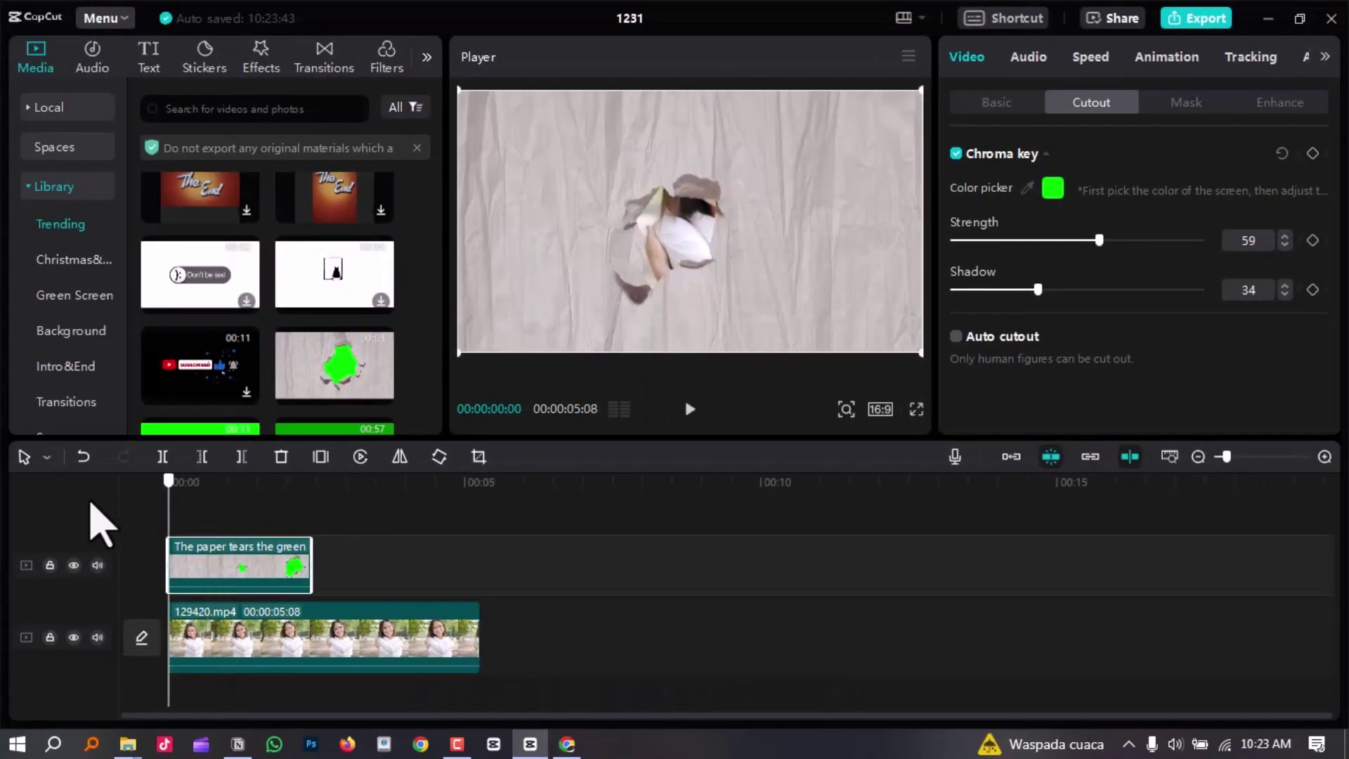
click(65, 105)
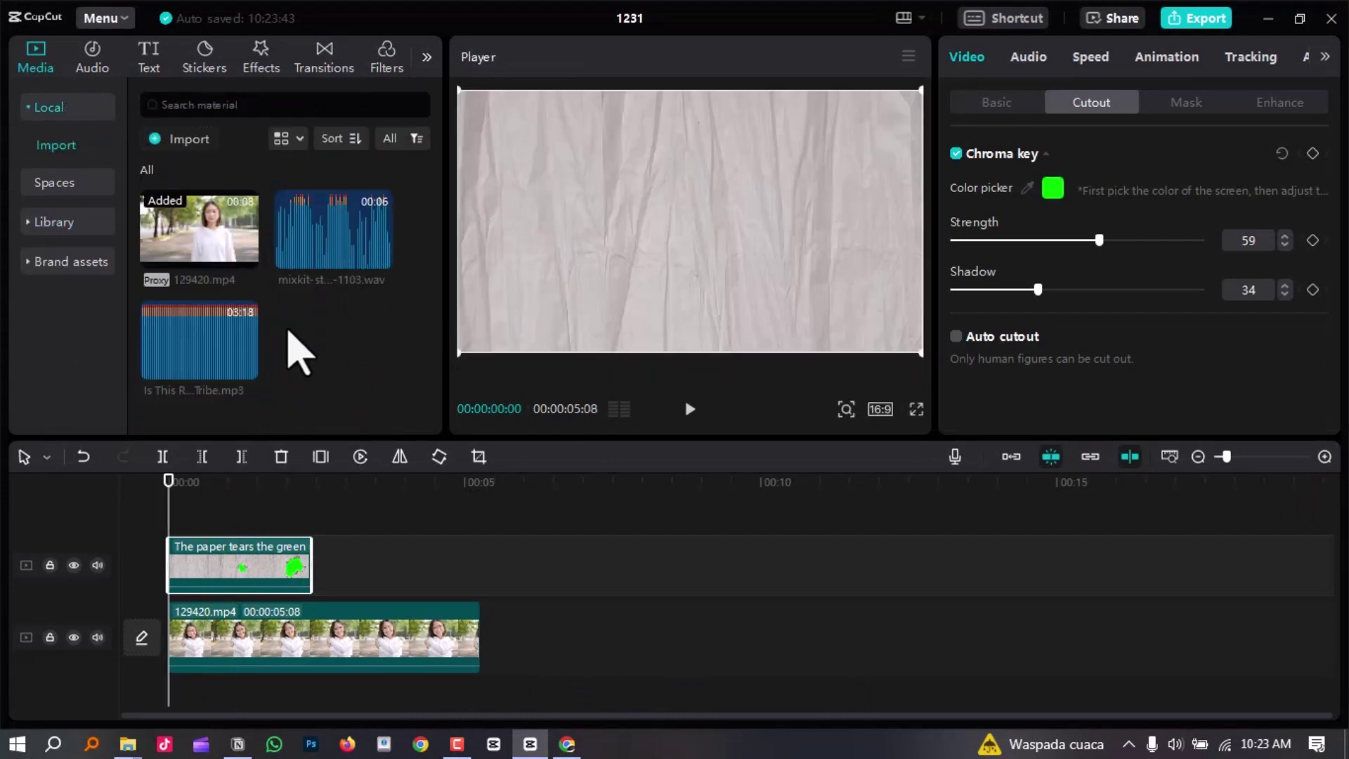
click(381, 260)
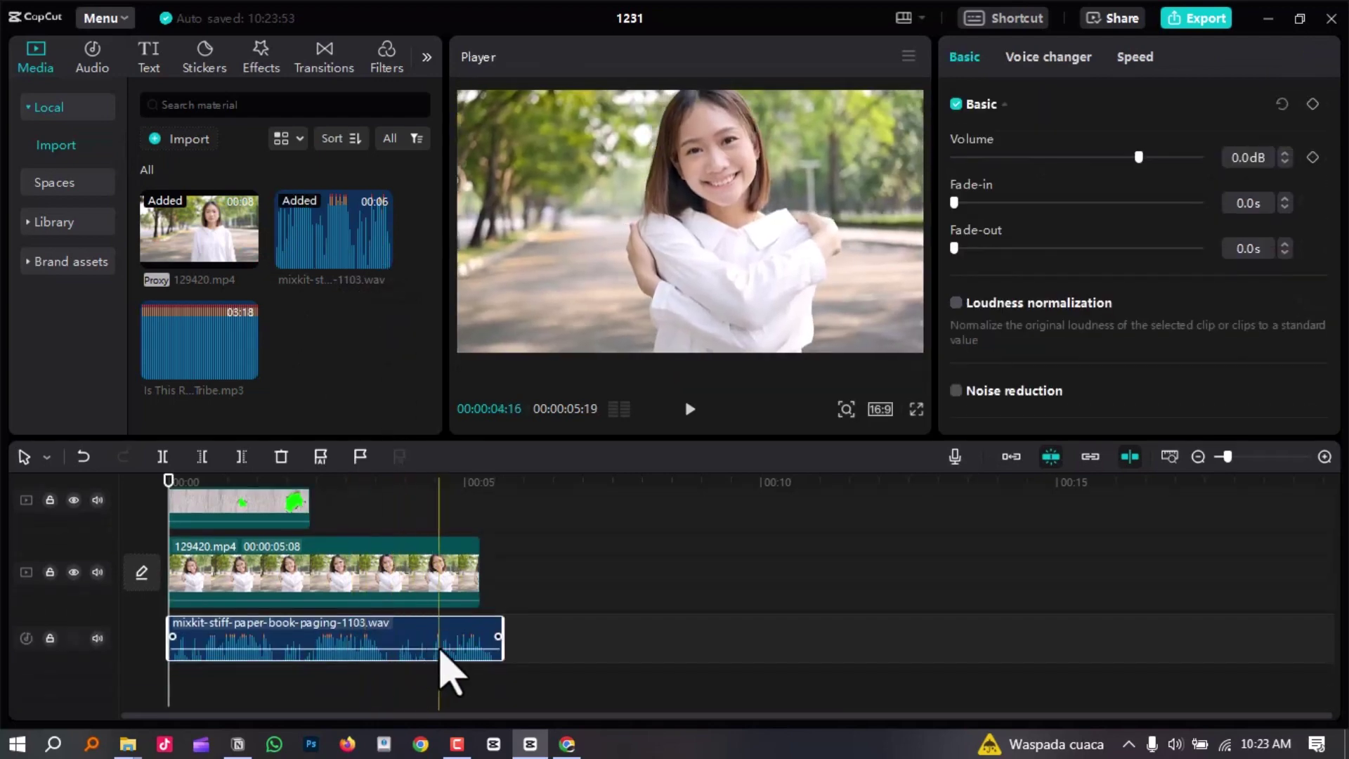
drag(411, 631, 310, 633)
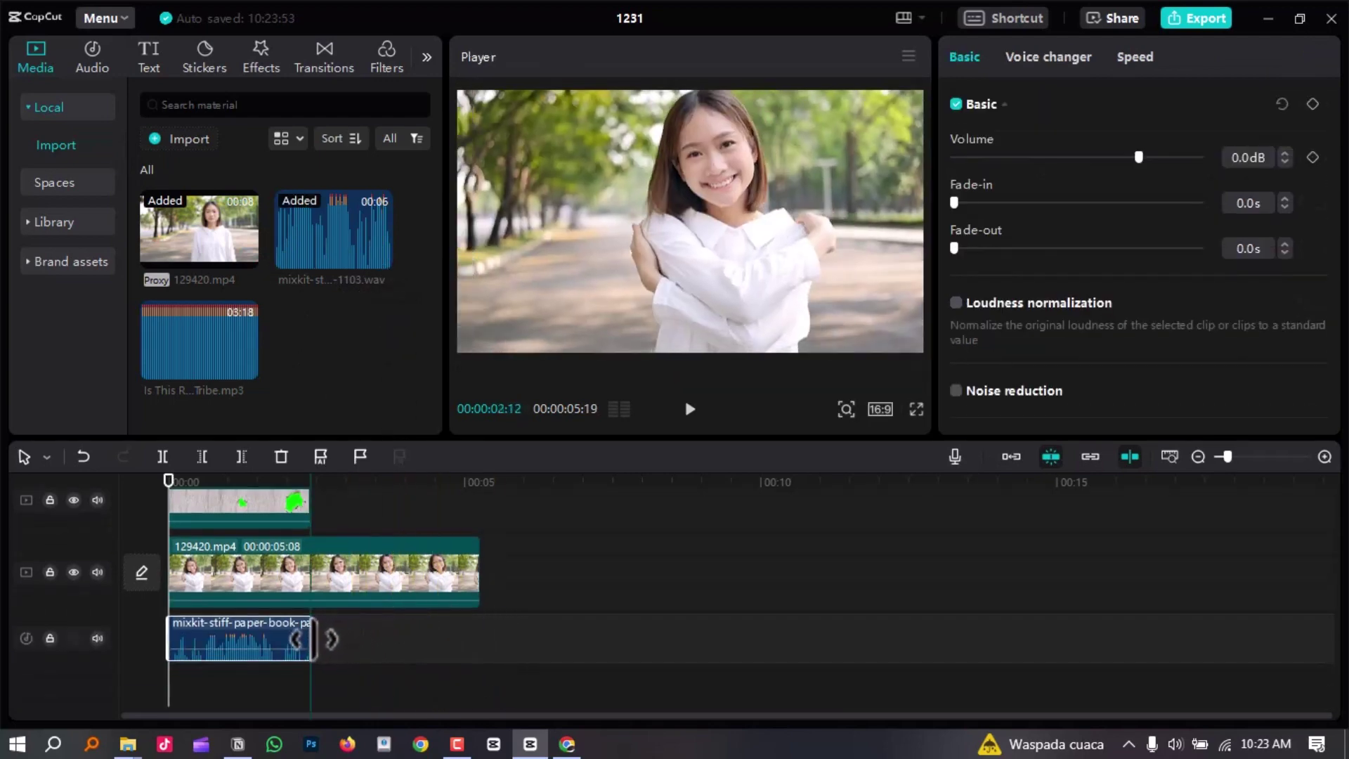
ctrl+scroll(473, 656, up, 3)
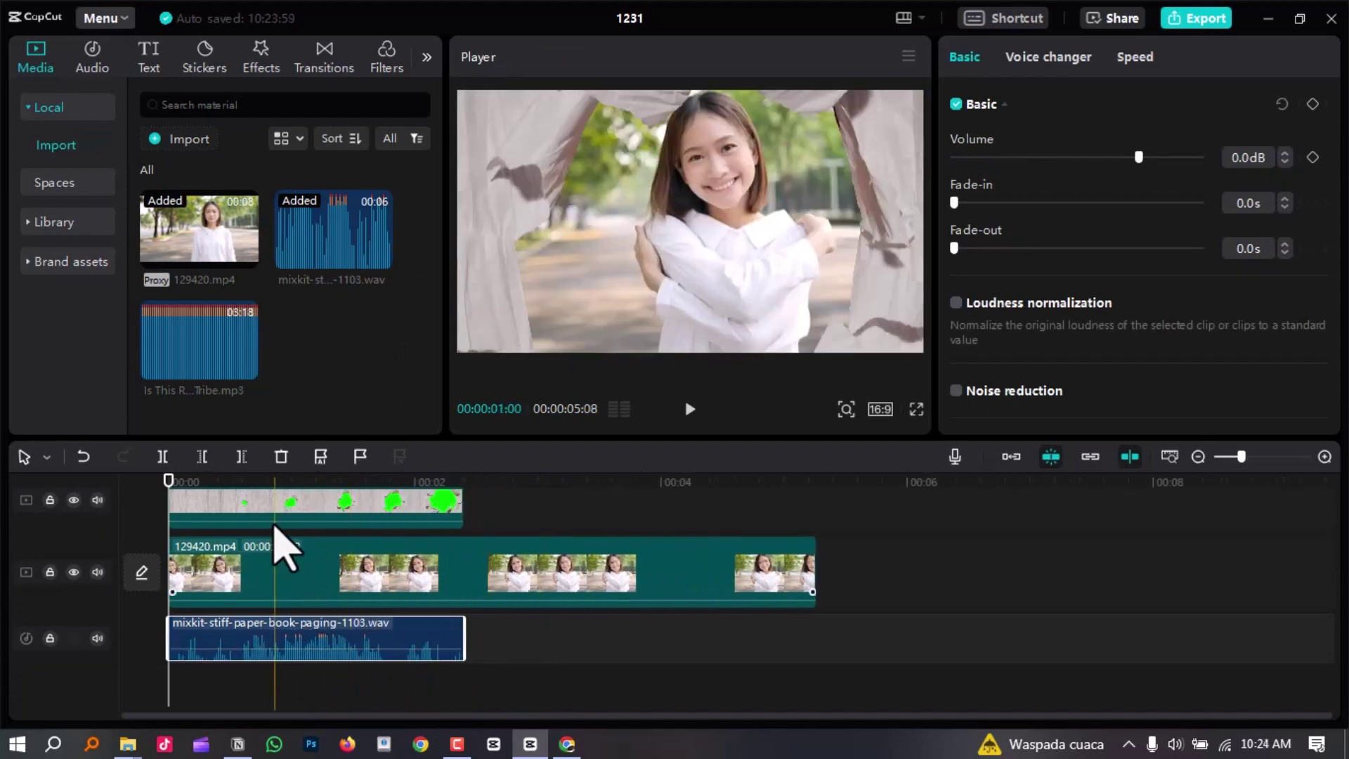
key(space)
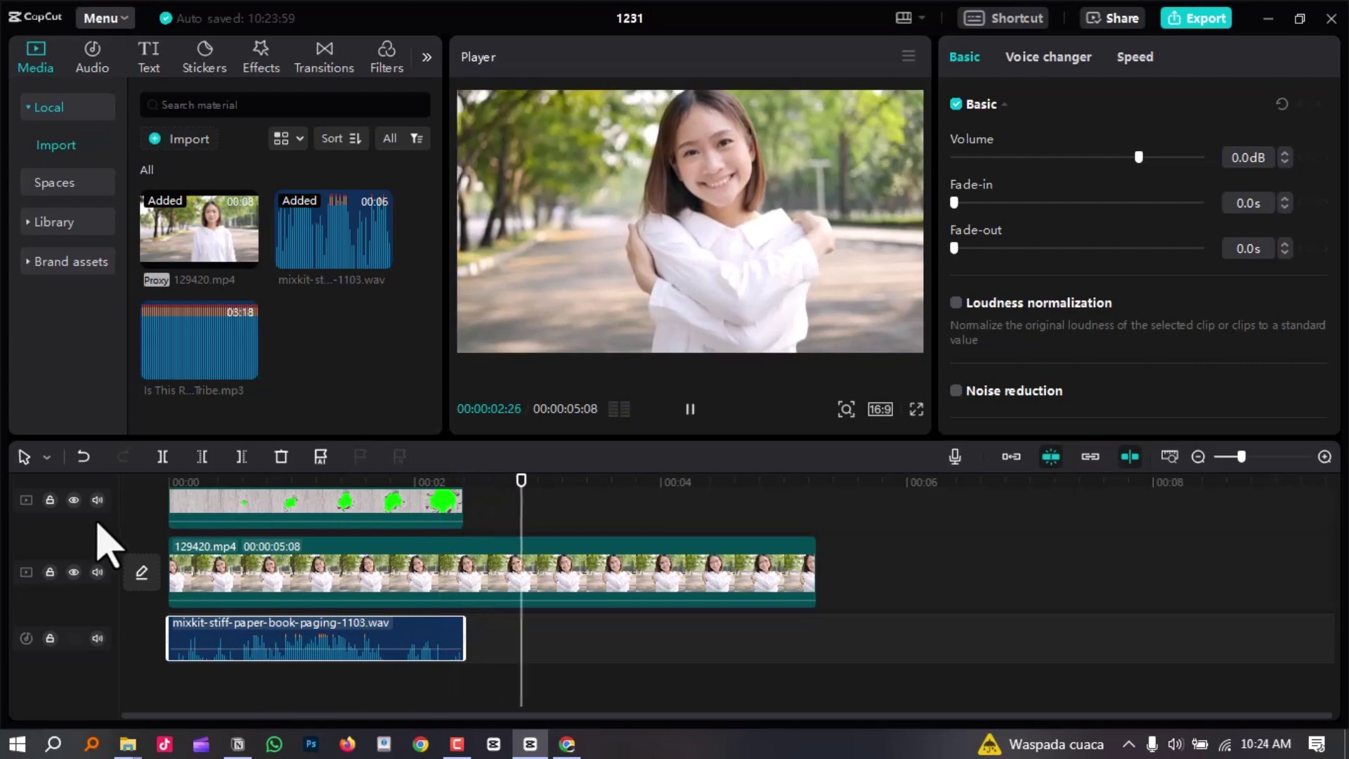
click(173, 487)
click(172, 491)
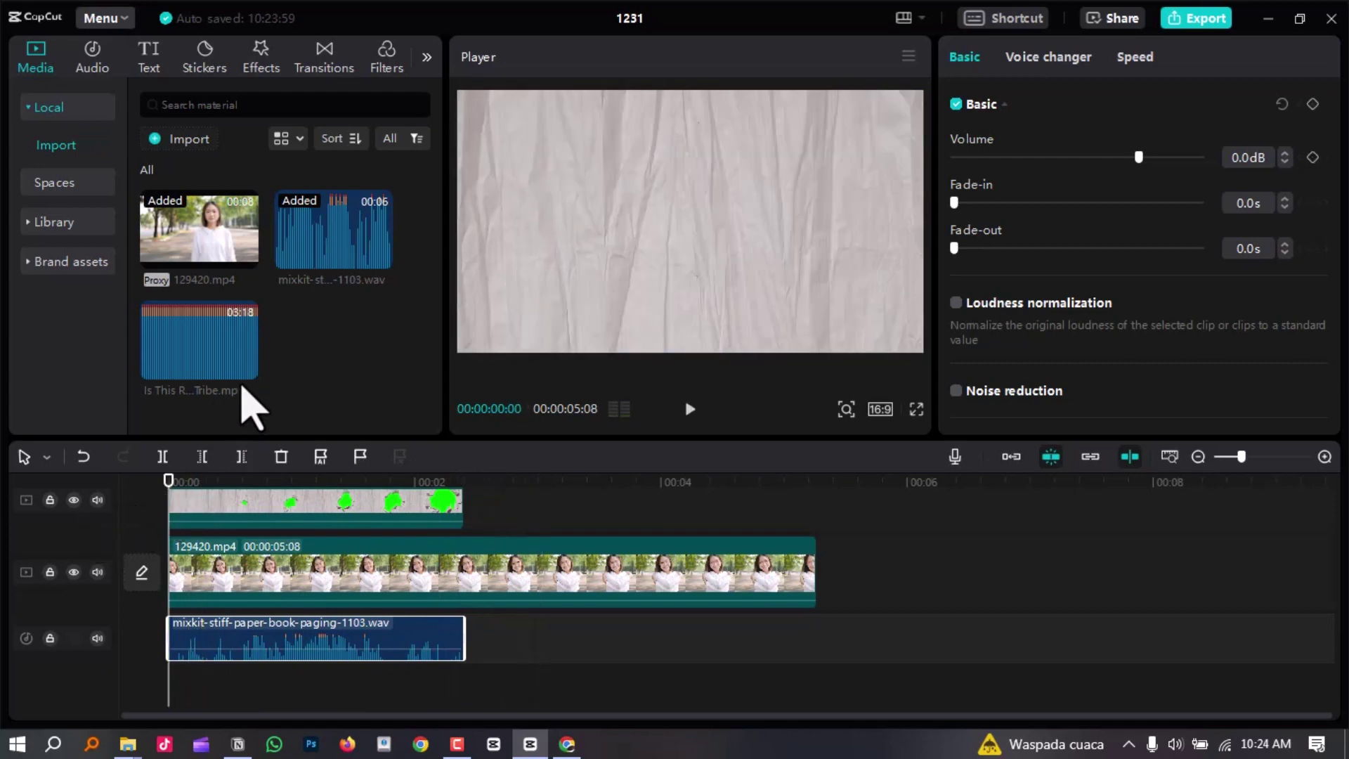
Add the 40-second bird's-voice ambience and cut it off where 129420.mp4 ends.
click(91, 42)
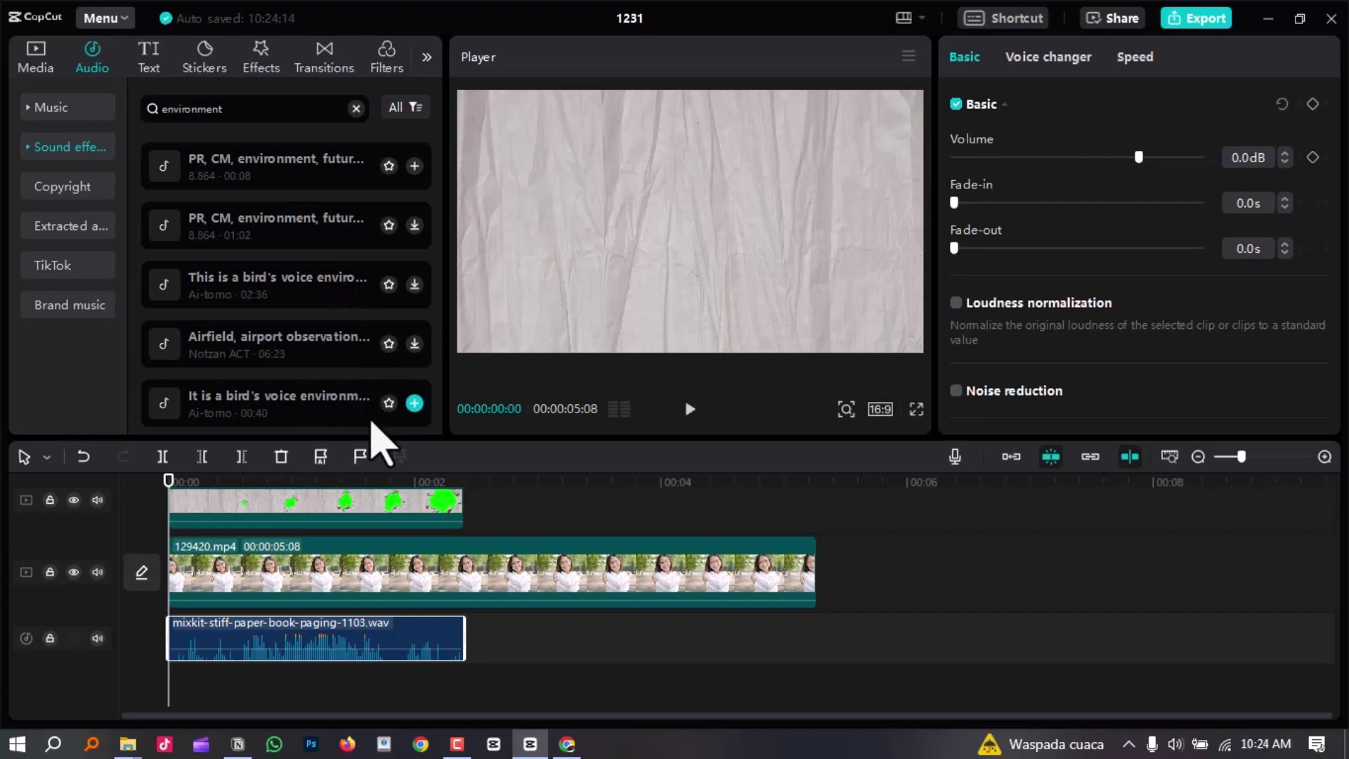
click(415, 403)
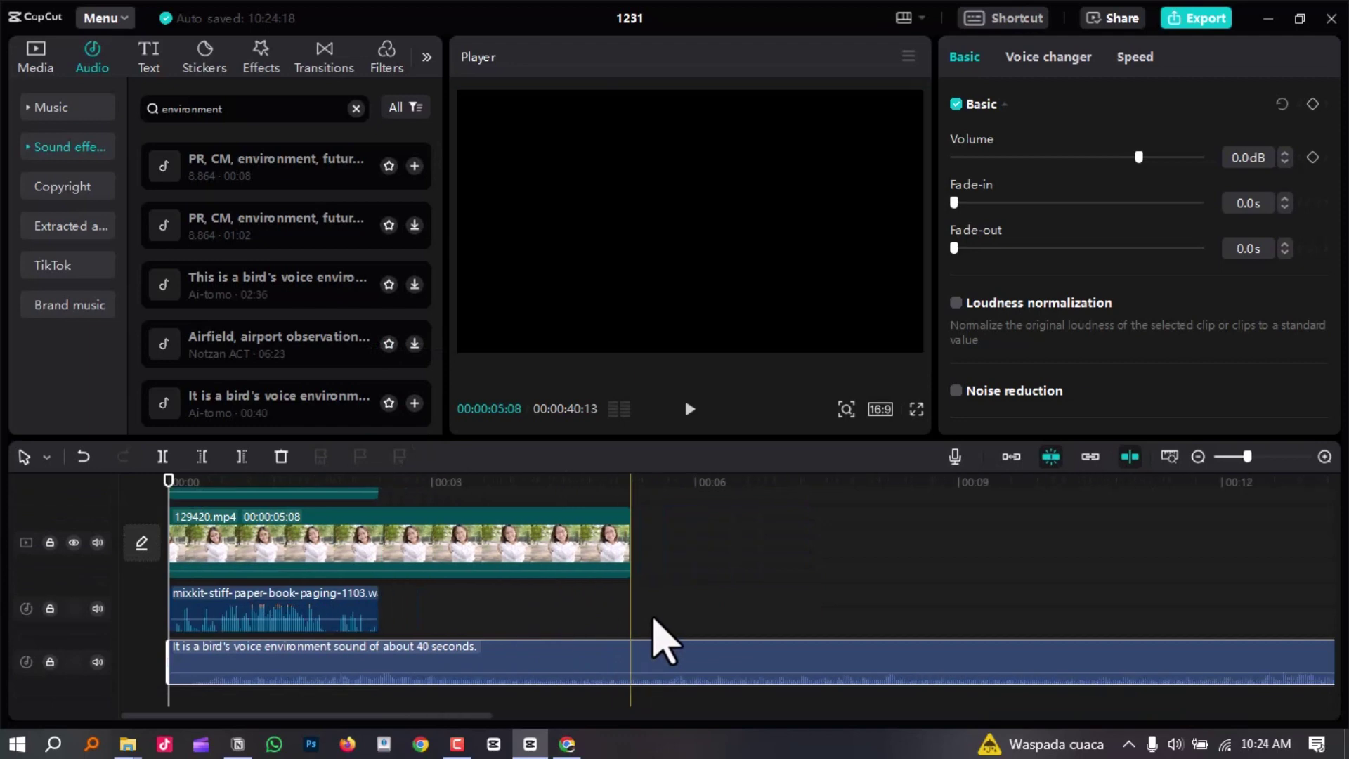
click(648, 658)
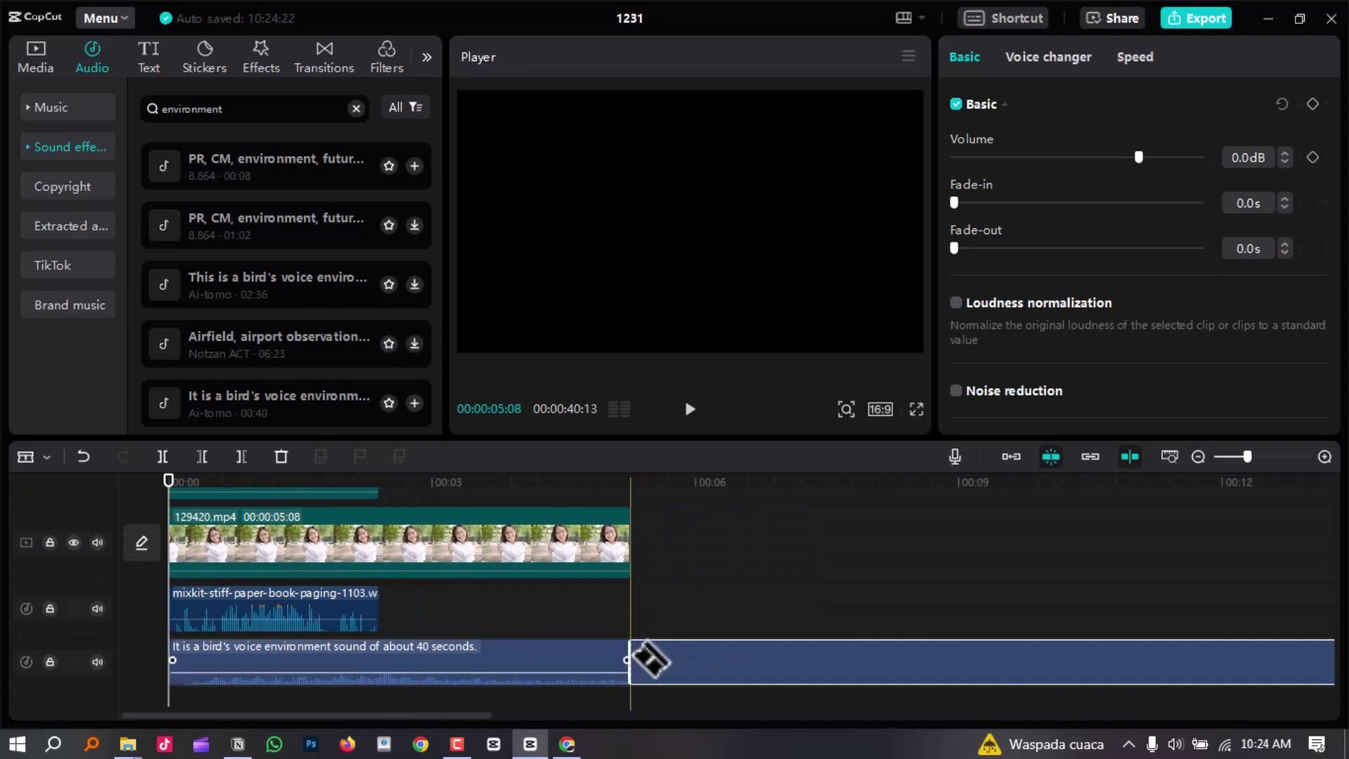
key(Delete)
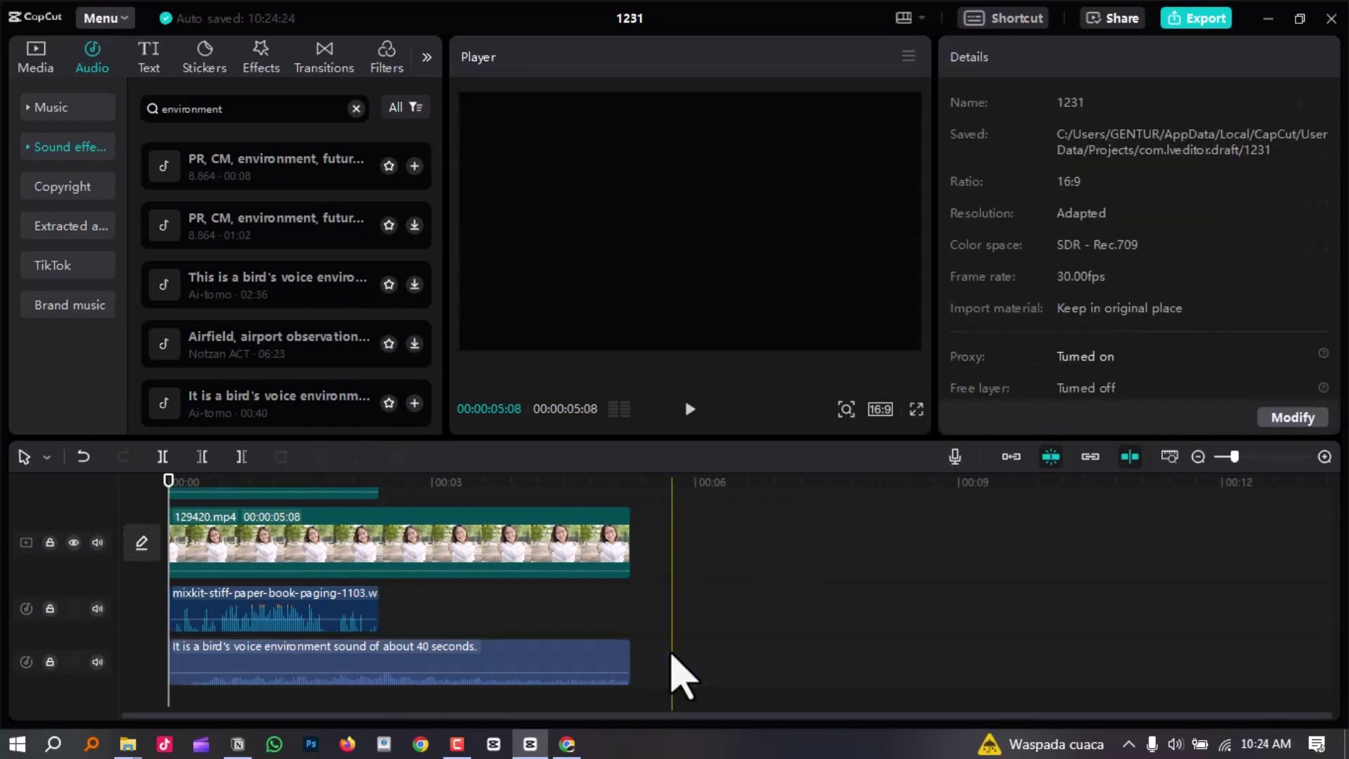
click(36, 56)
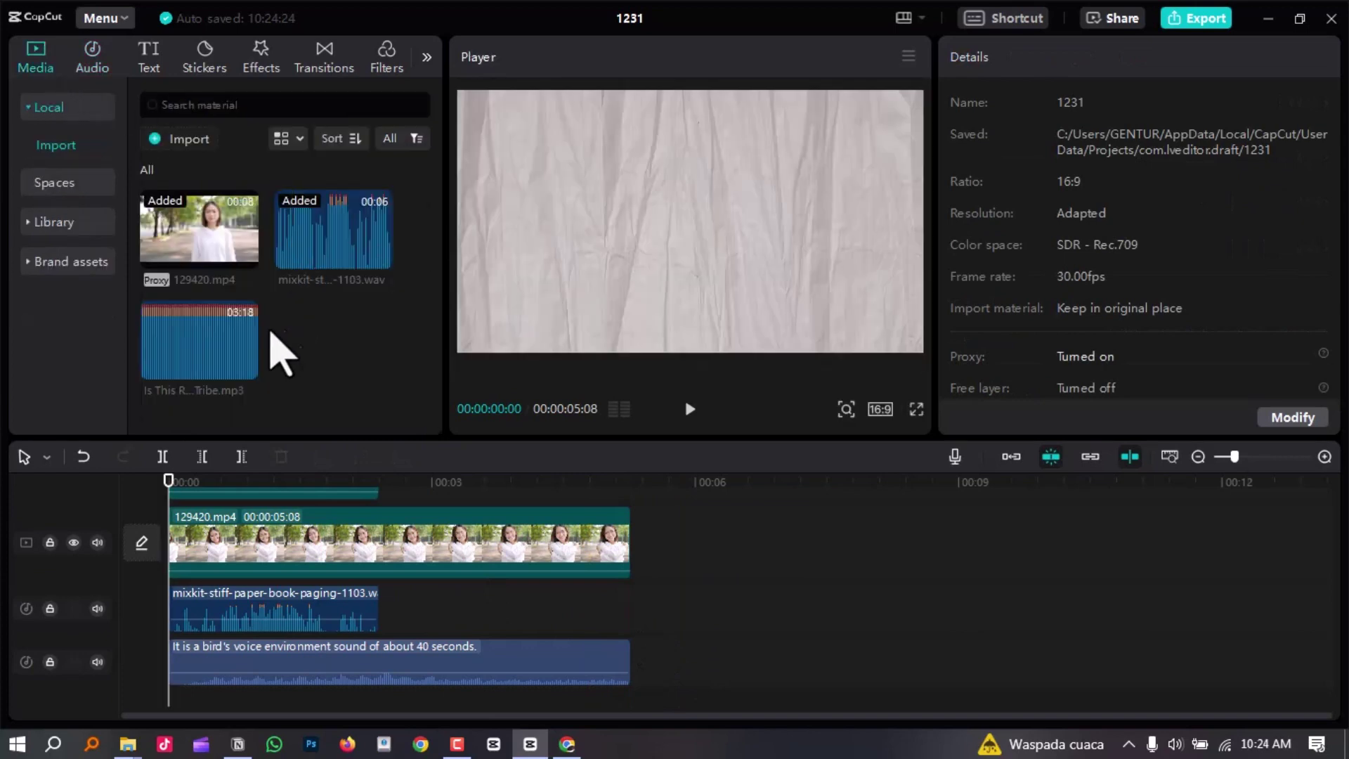
Add the TrackTribe 'Is This Really Happening' music and trim off its opening.
click(246, 366)
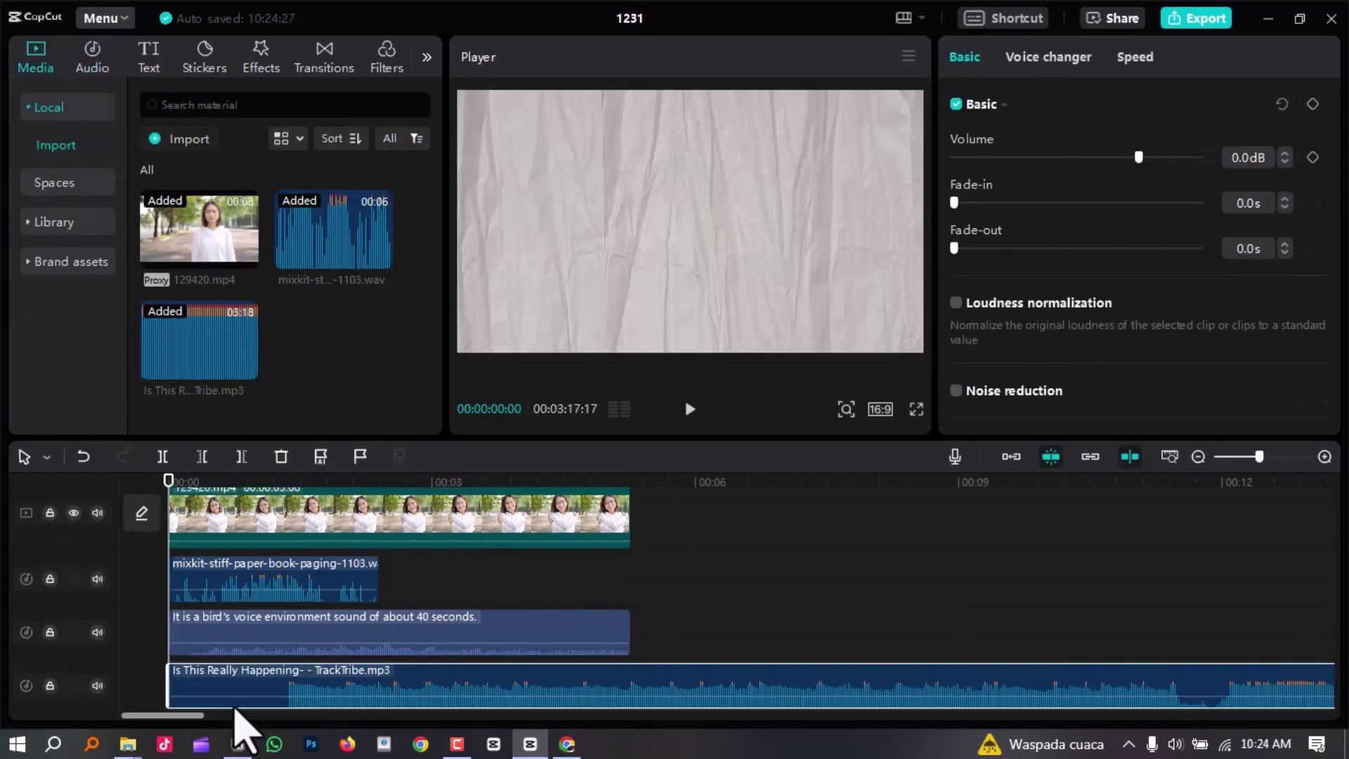
scroll(295, 722, down, 3)
scroll(341, 722, down, 2)
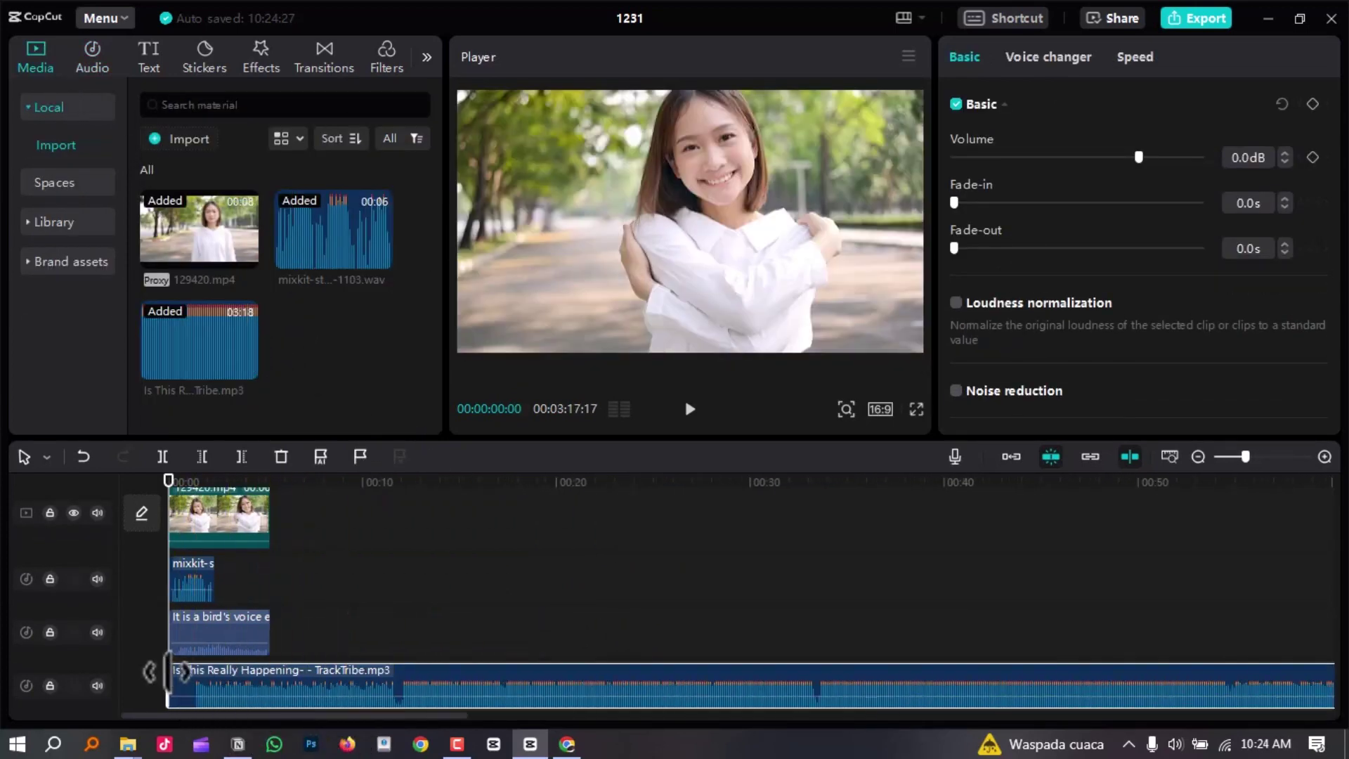
scroll(175, 696, right, 1)
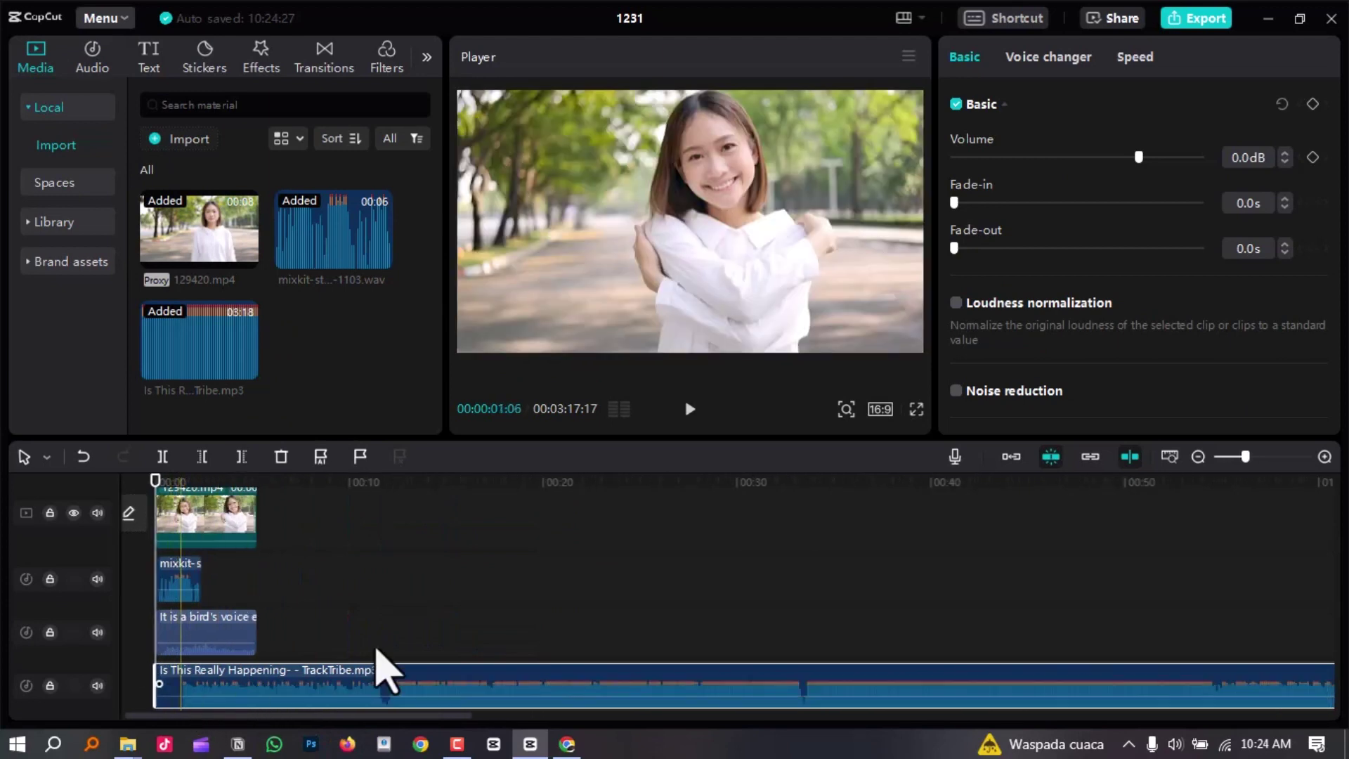
drag(156, 671, 354, 658)
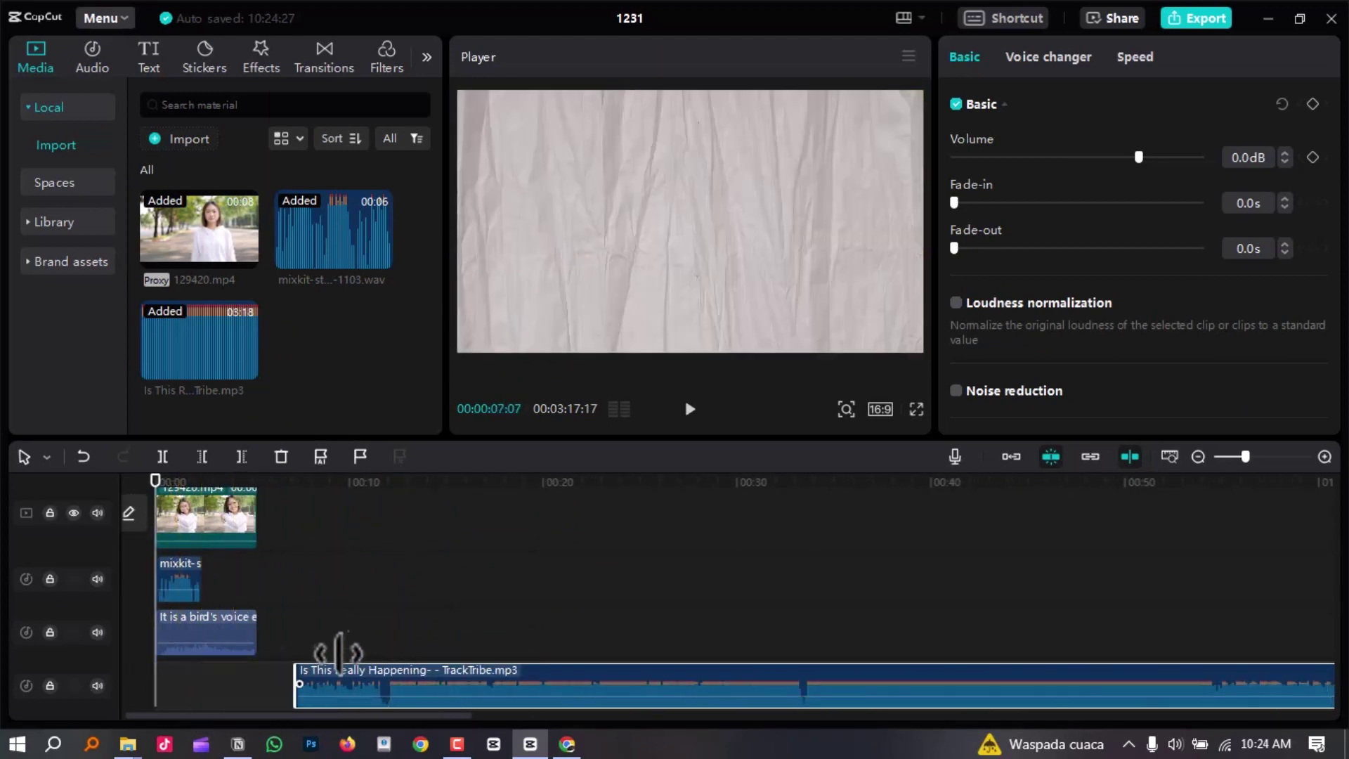
click(391, 520)
key(space)
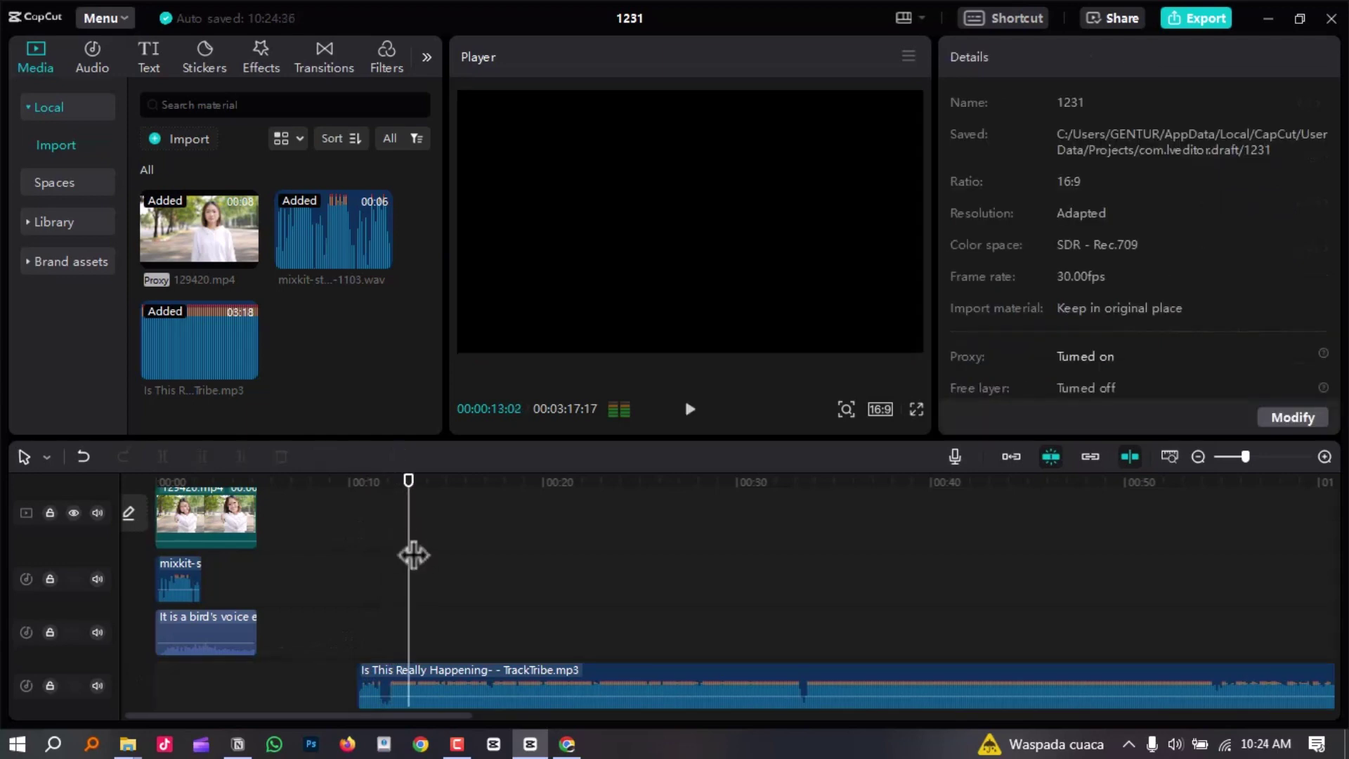
Trim more from the music's start and align the clip to 00:00.
ctrl+scroll(422, 667, down, 5)
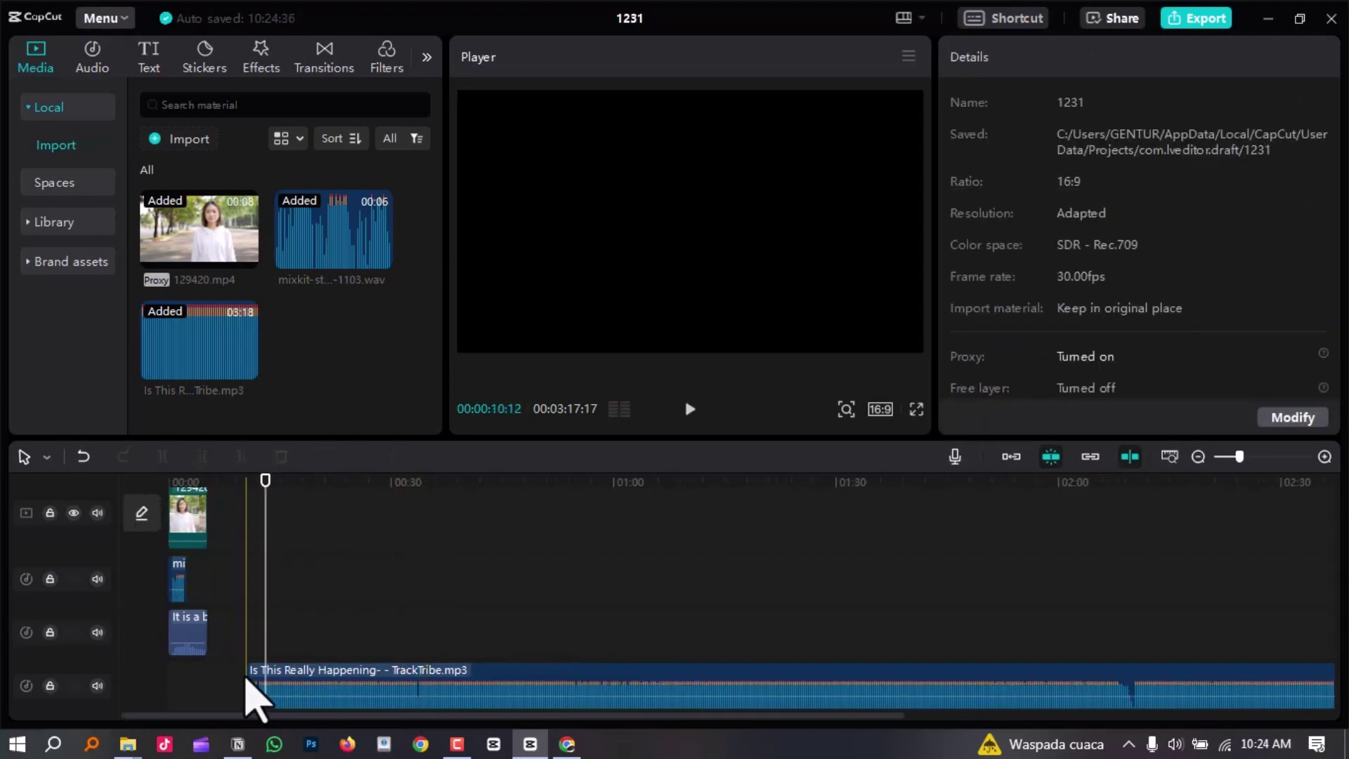
drag(247, 671, 363, 665)
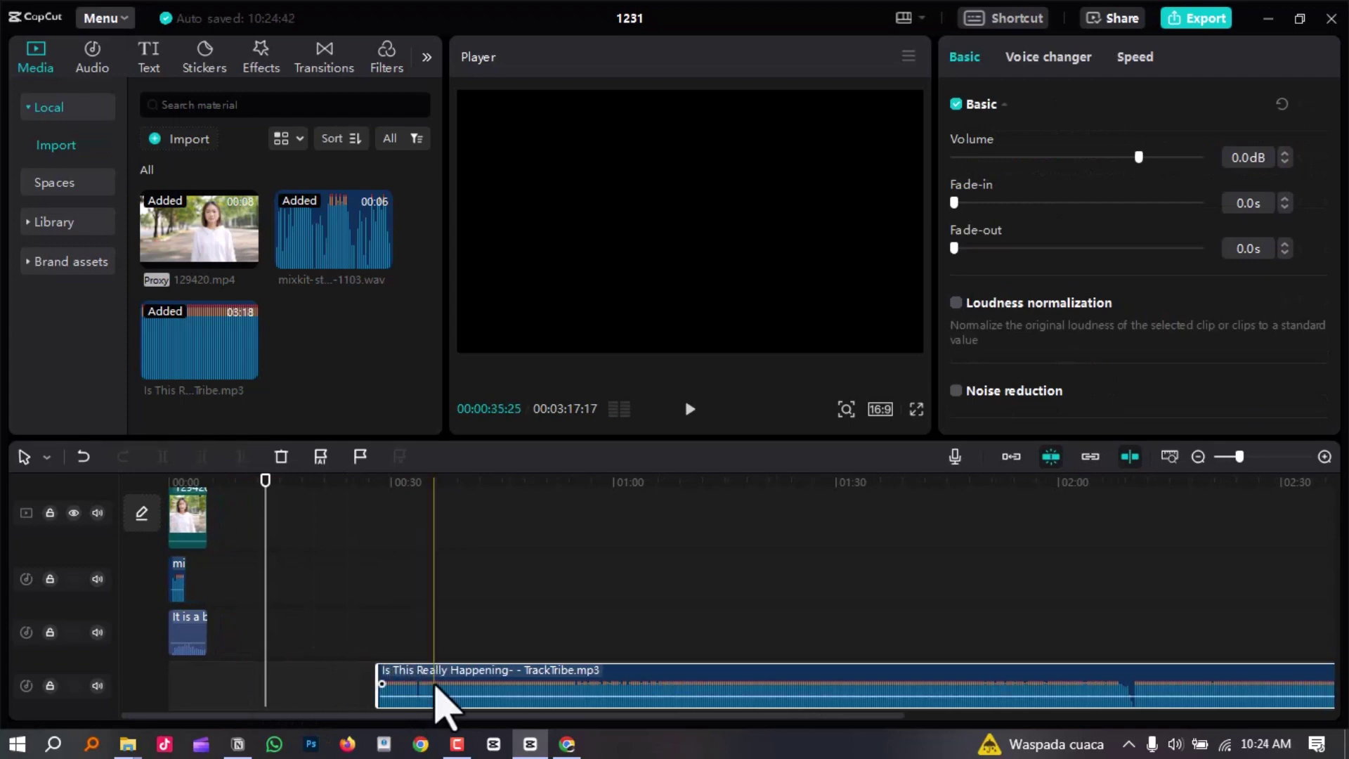
drag(445, 706, 233, 709)
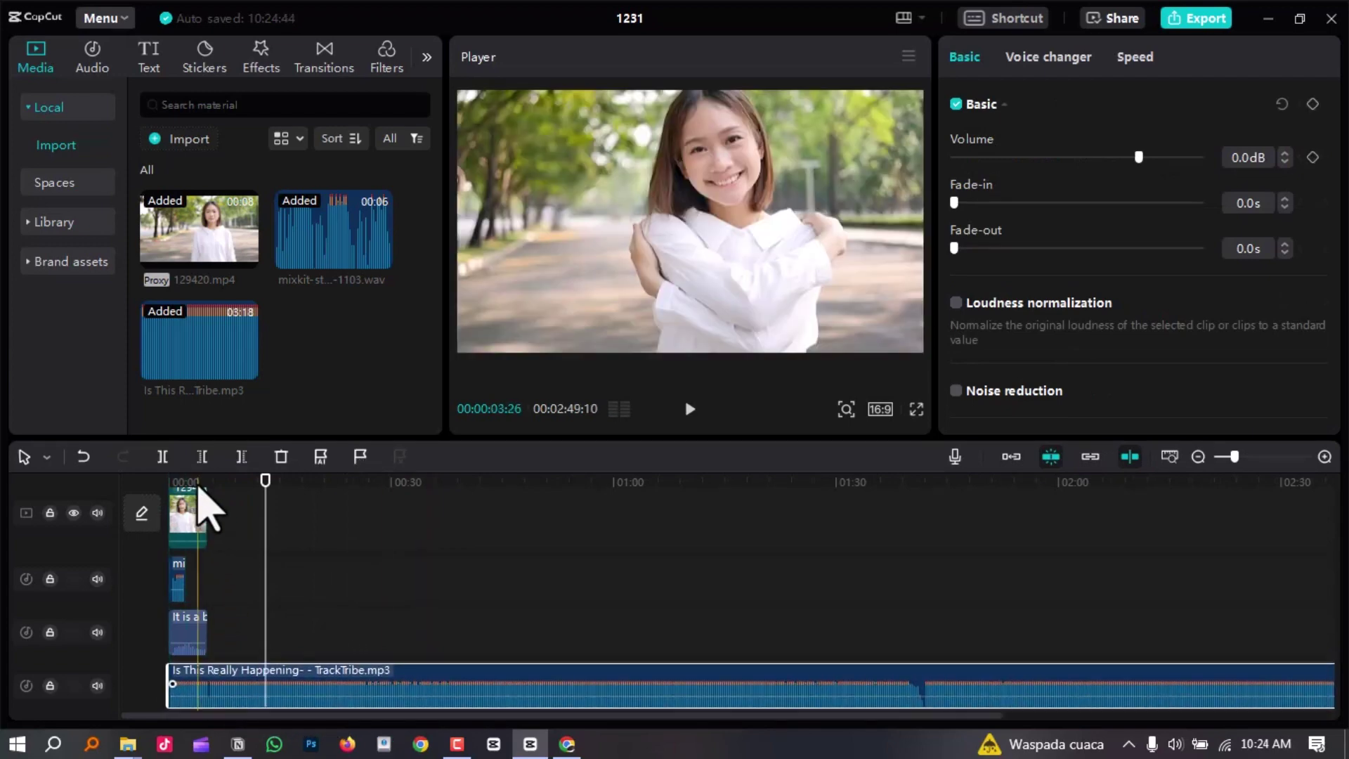
ctrl+scroll(235, 664, up, 5)
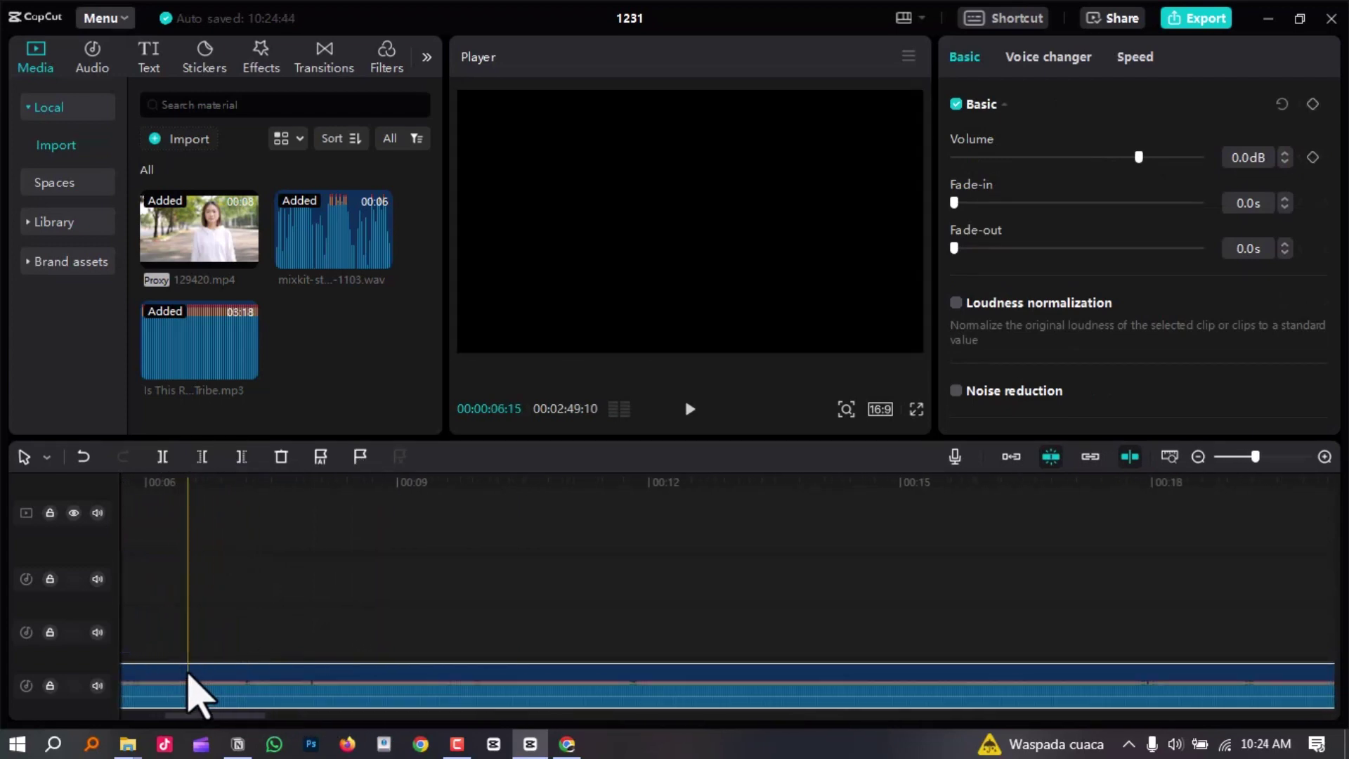
ctrl+scroll(197, 689, up, 2)
drag(176, 669, 388, 671)
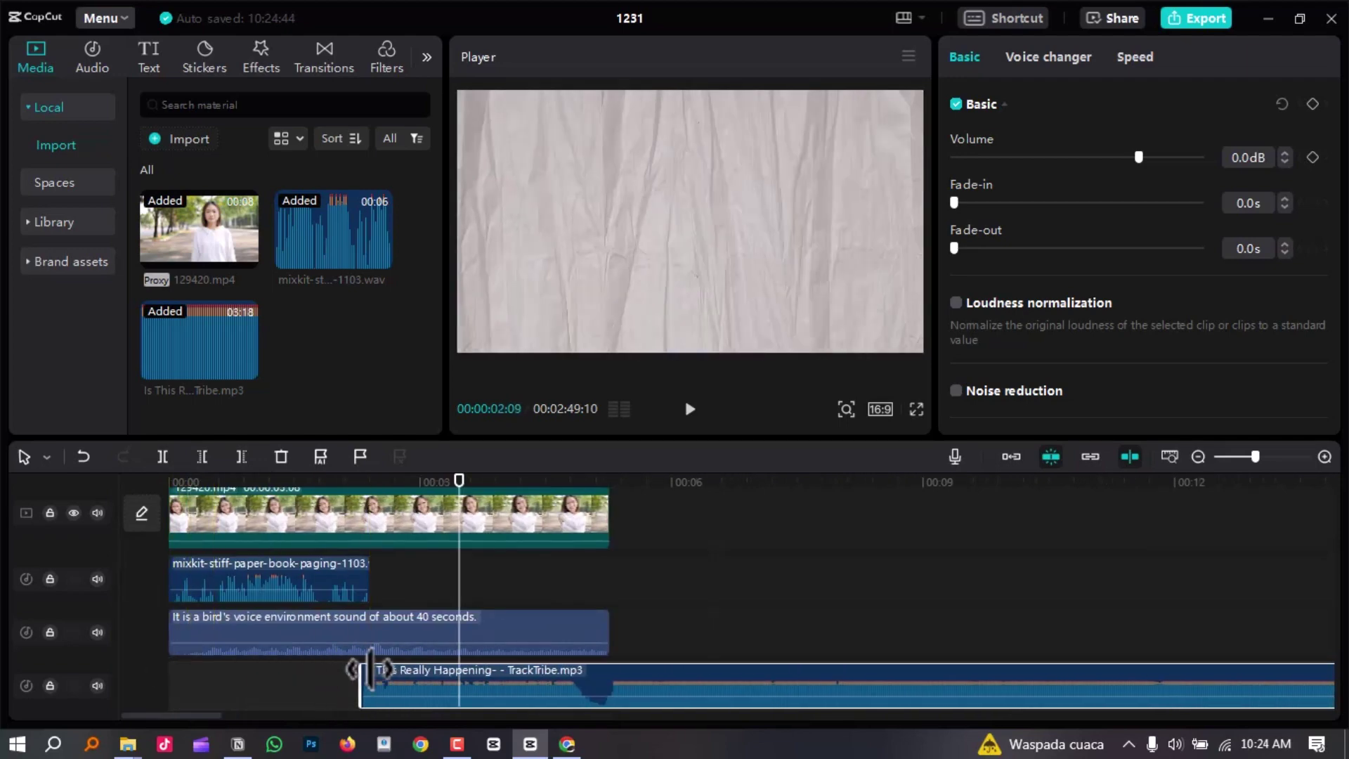
drag(527, 697, 316, 695)
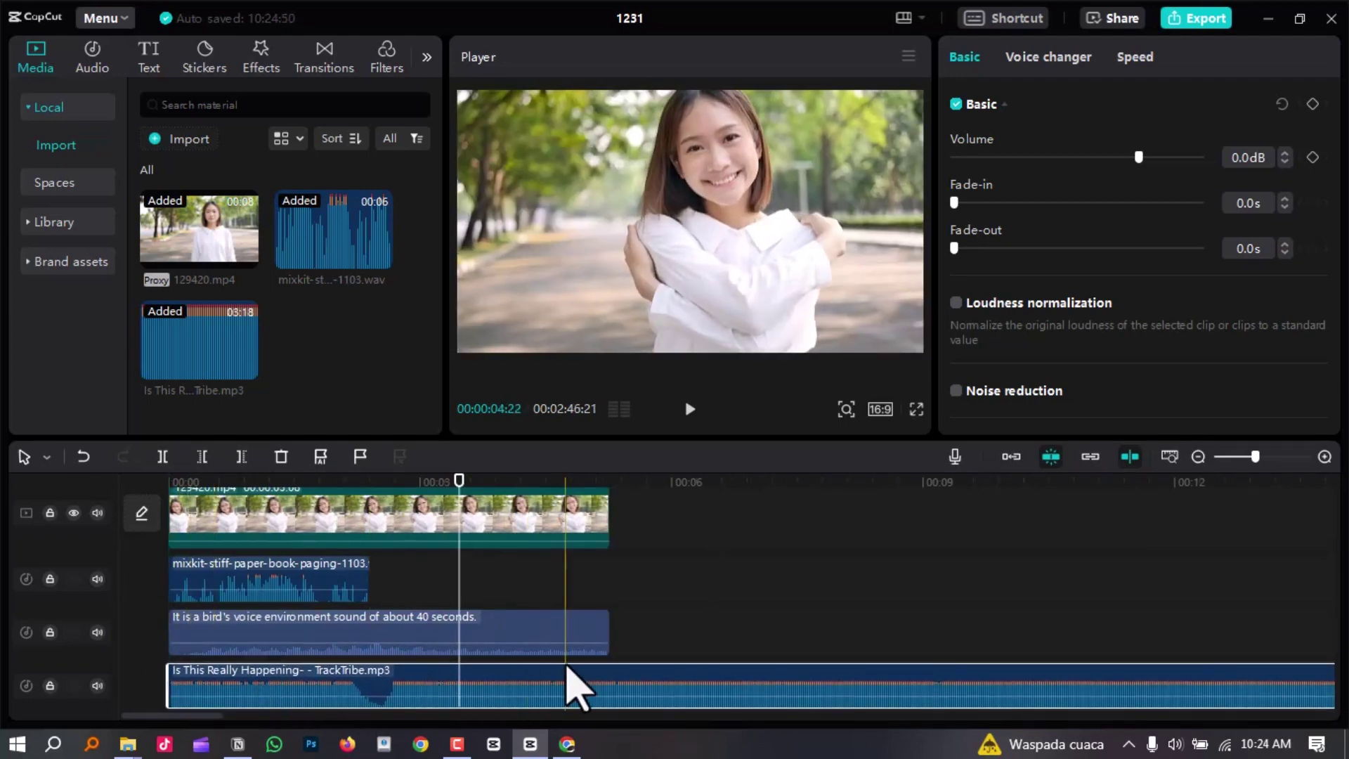
Delete the music's tail past the video's end and trim its beginning.
click(641, 678)
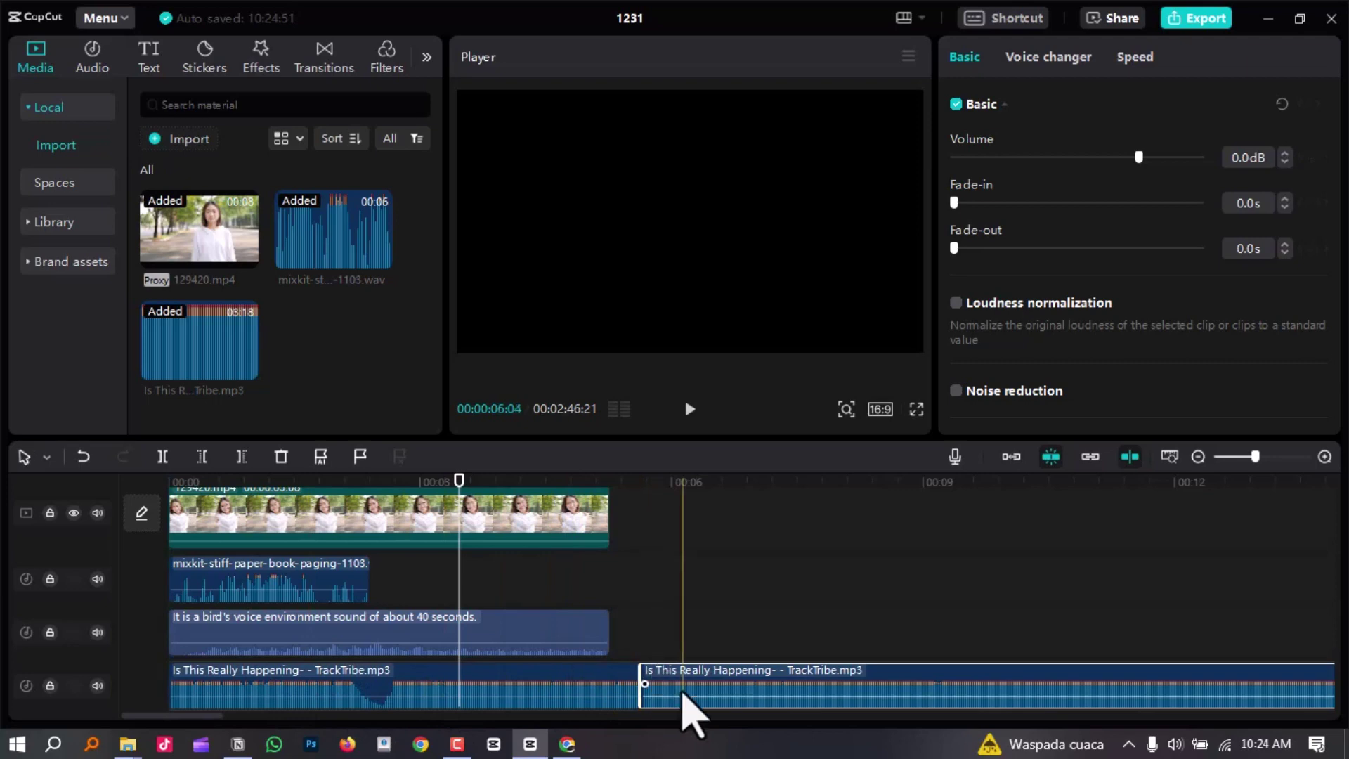
key(Delete)
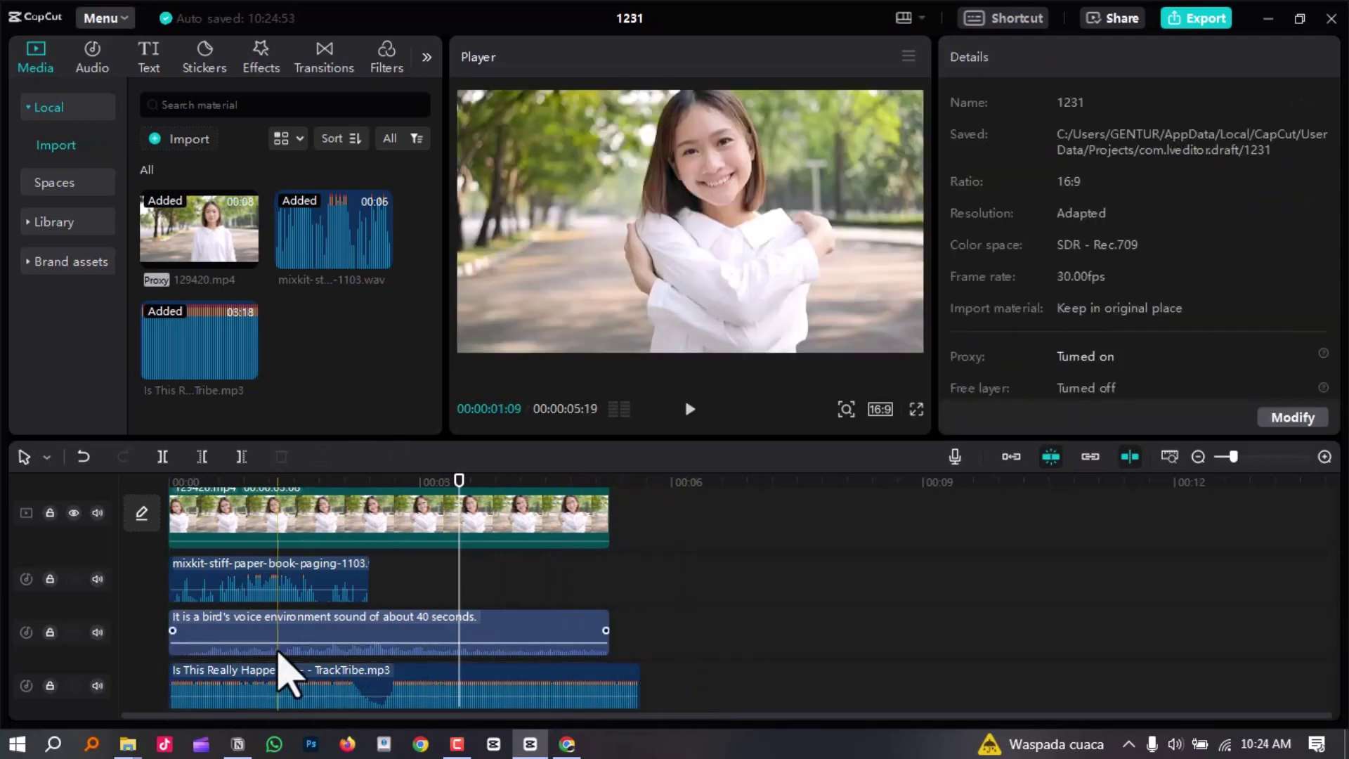
scroll(390, 593, up, 1)
scroll(379, 541, down, 2)
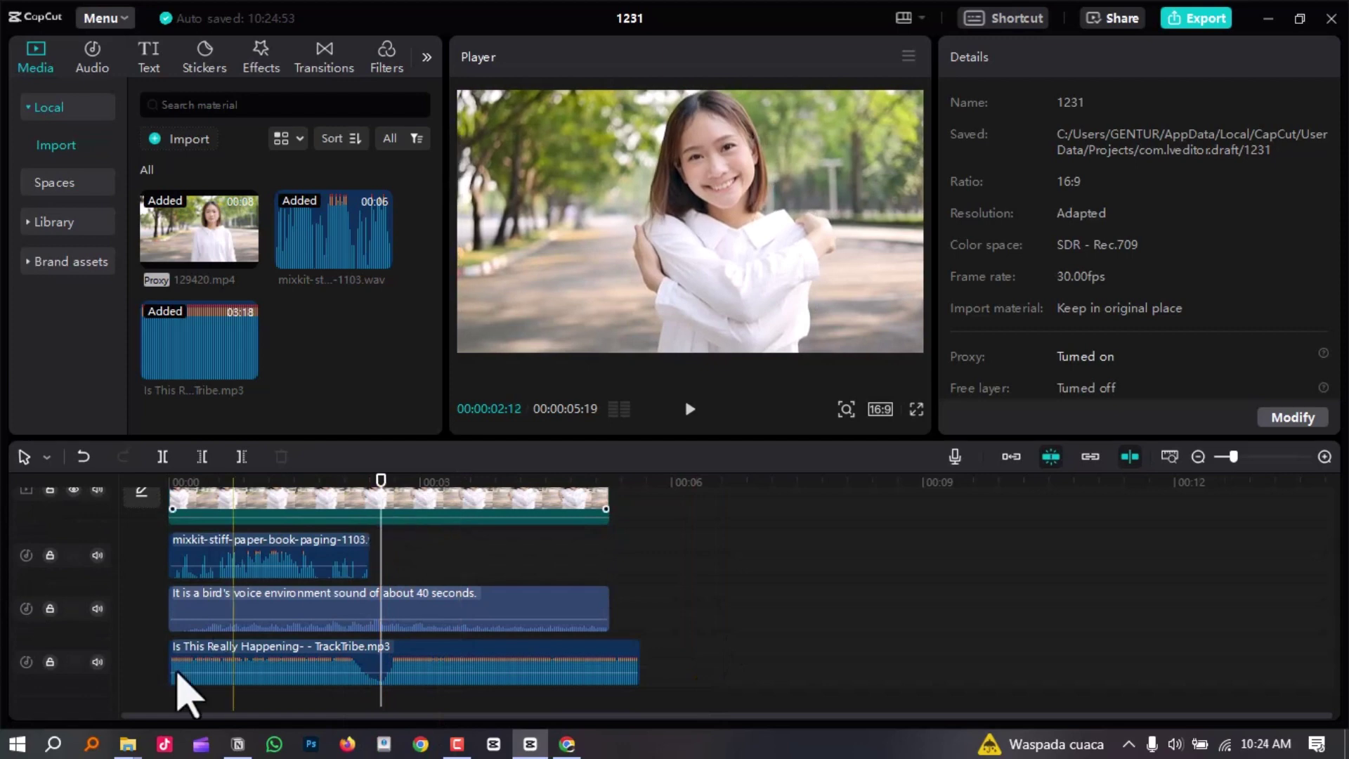
drag(172, 646, 233, 654)
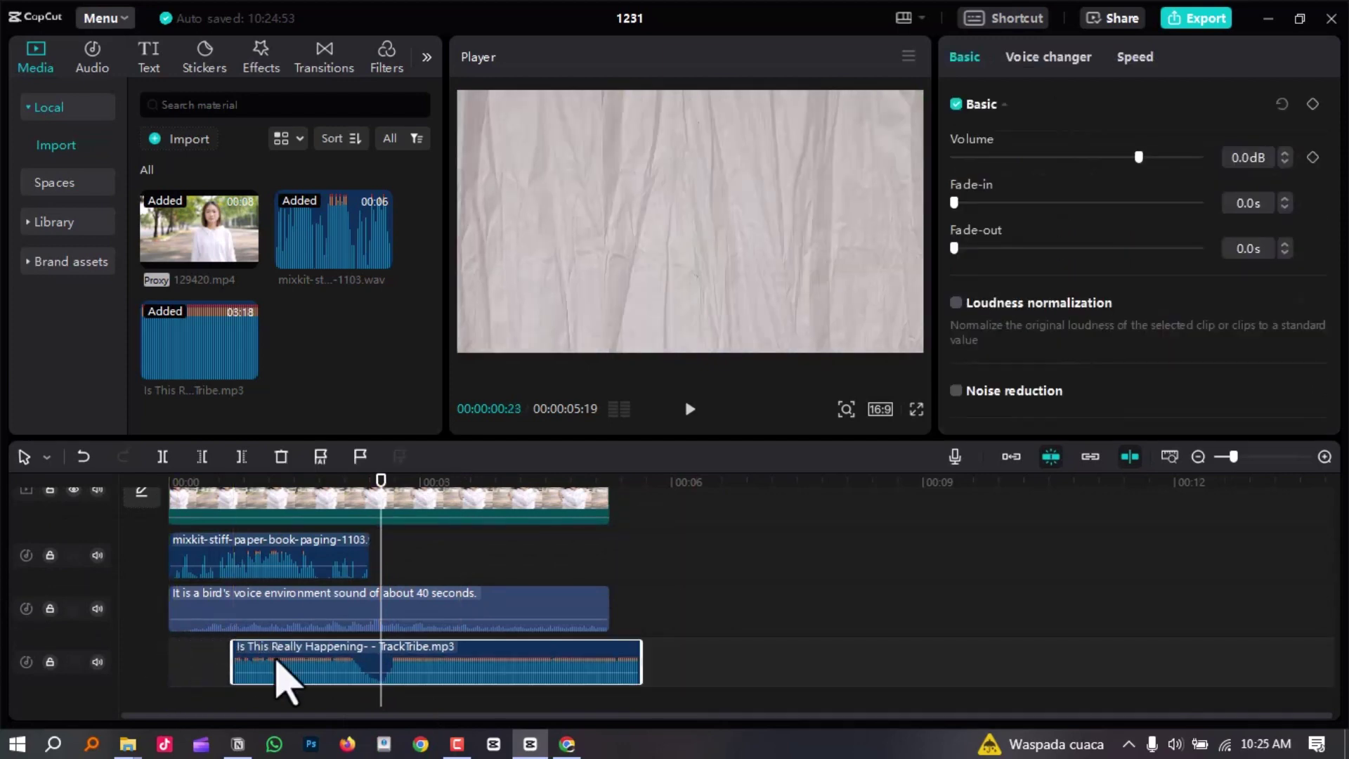
click(392, 687)
drag(429, 671, 406, 666)
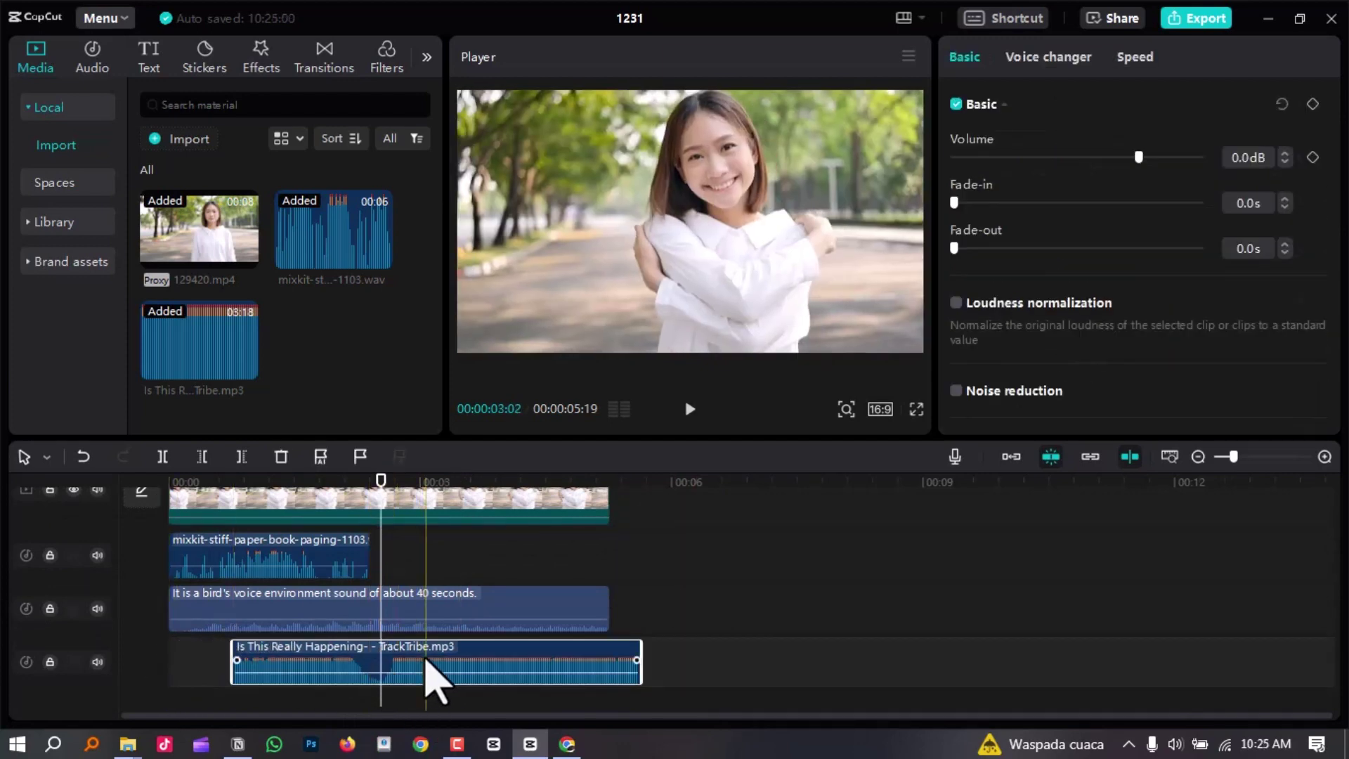
Extend the music clip's left edge back to start at 00:00.
drag(372, 484, 364, 485)
click(368, 483)
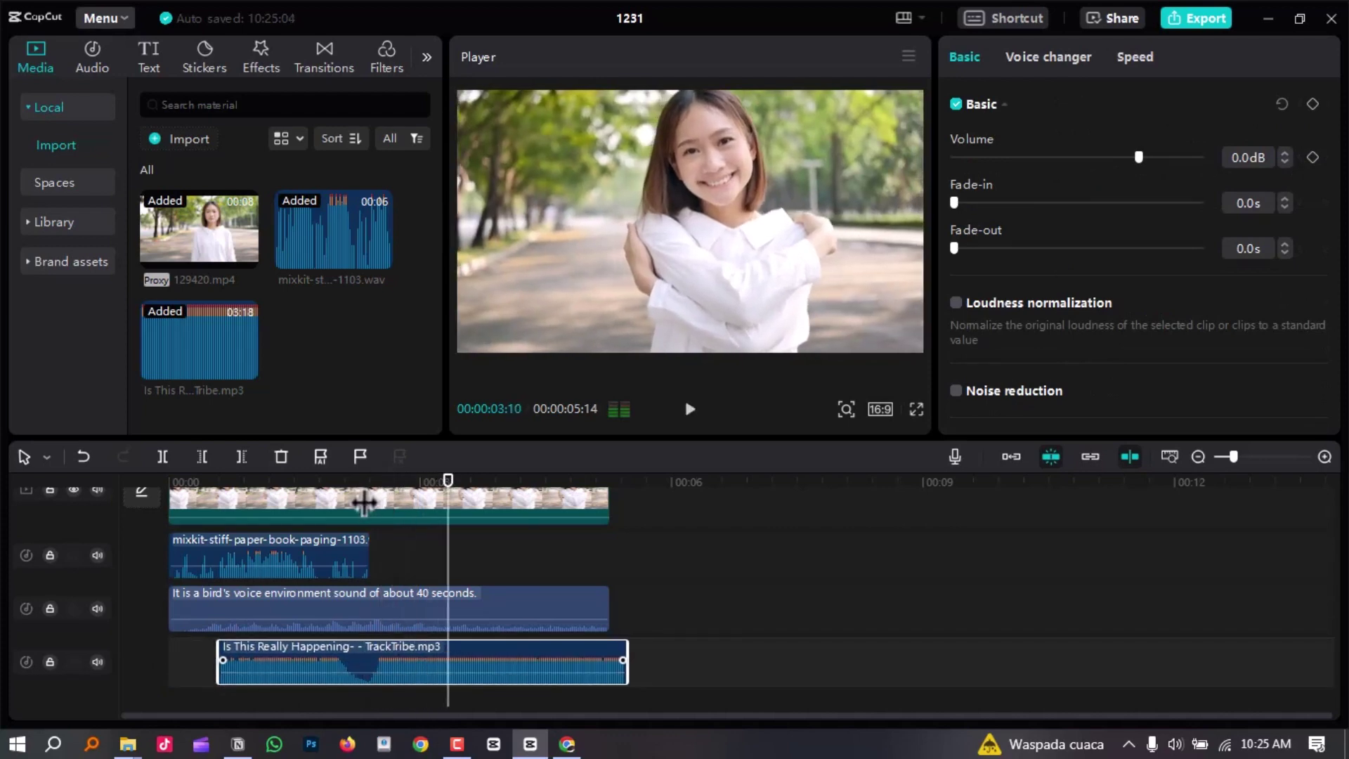
scroll(378, 565, up, 2)
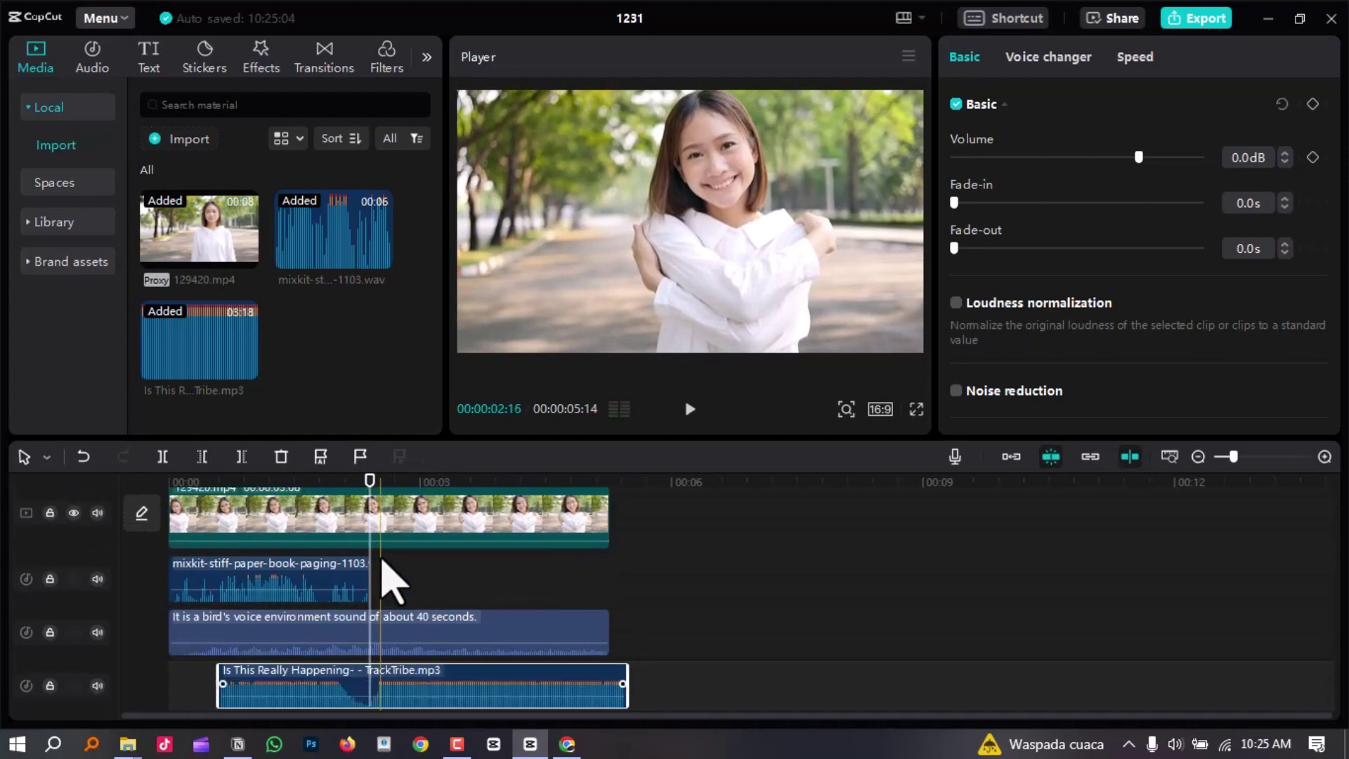
scroll(377, 618, up, 2)
scroll(545, 702, up, 2)
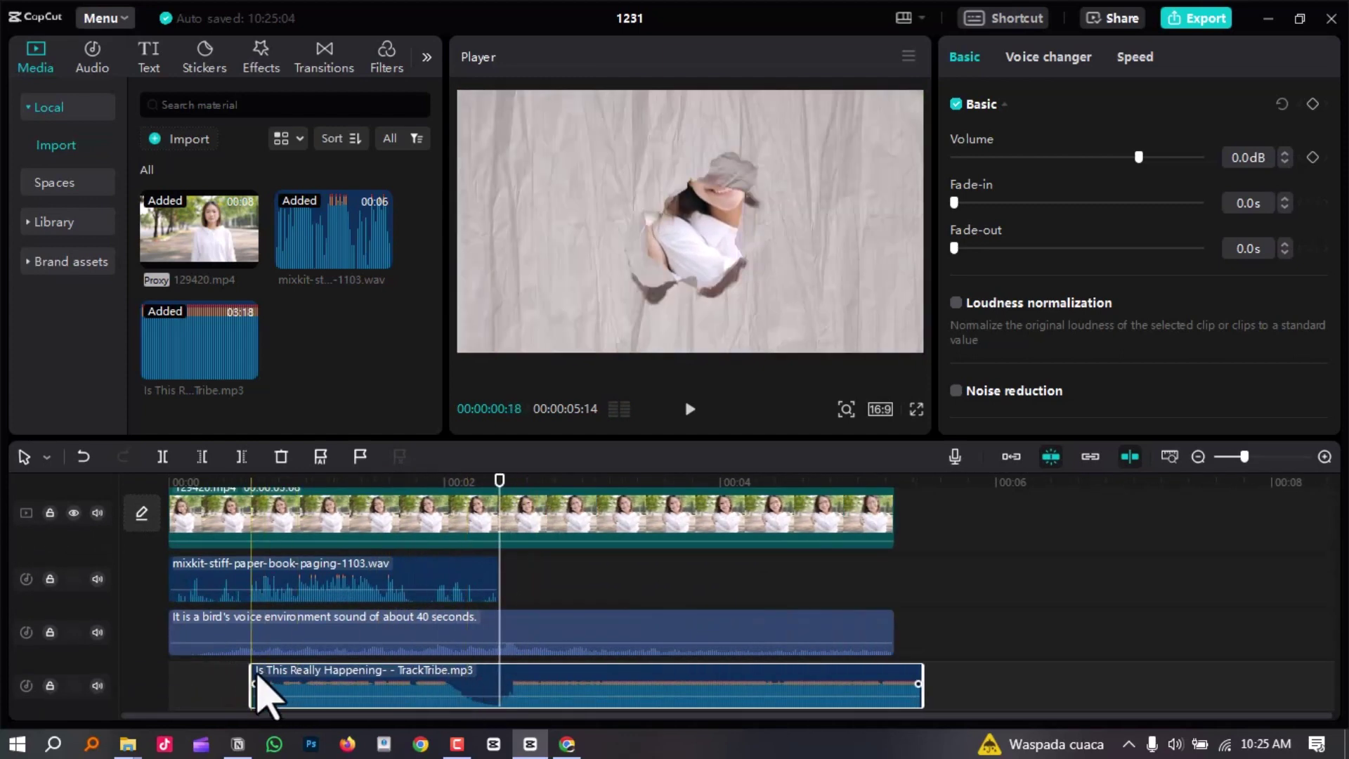
drag(253, 688, 167, 689)
scroll(358, 636, up, 1)
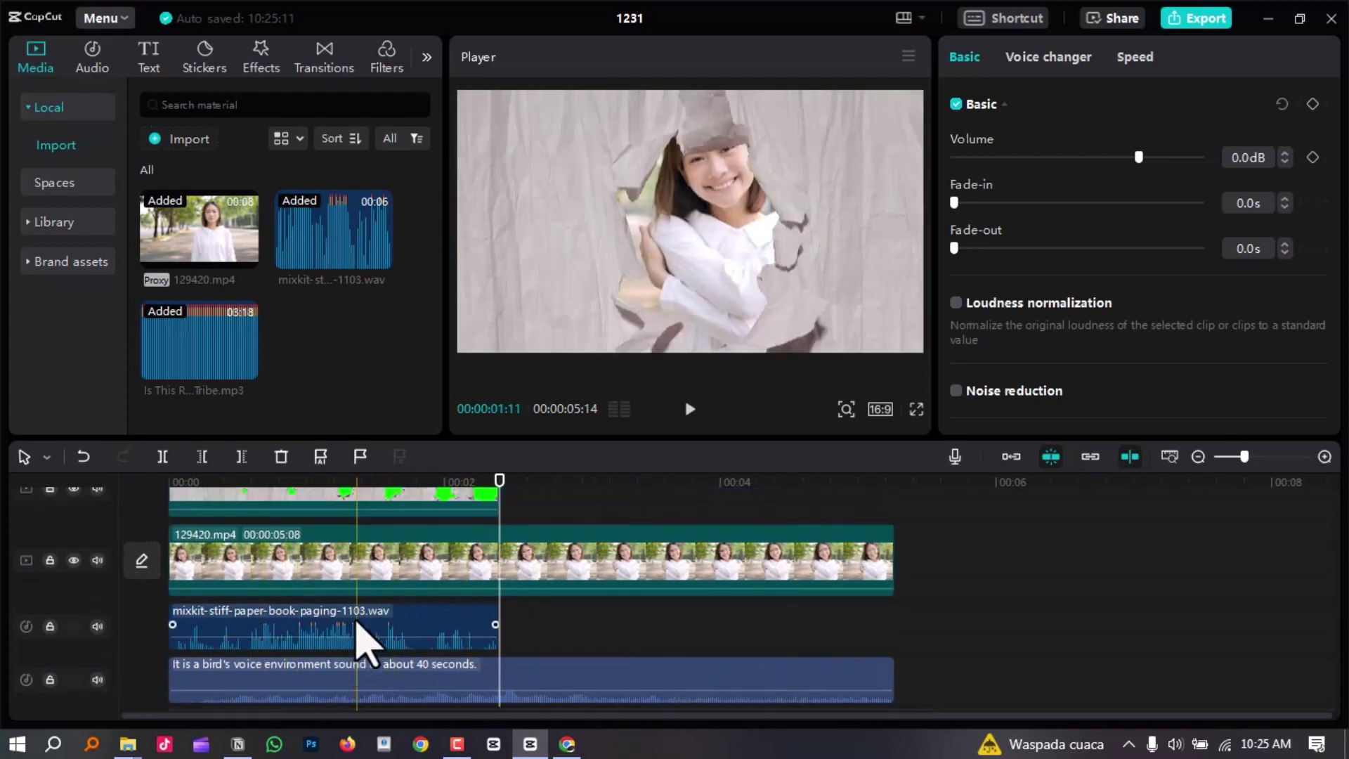
scroll(331, 576, up, 2)
scroll(422, 557, down, 1)
scroll(446, 603, down, 1)
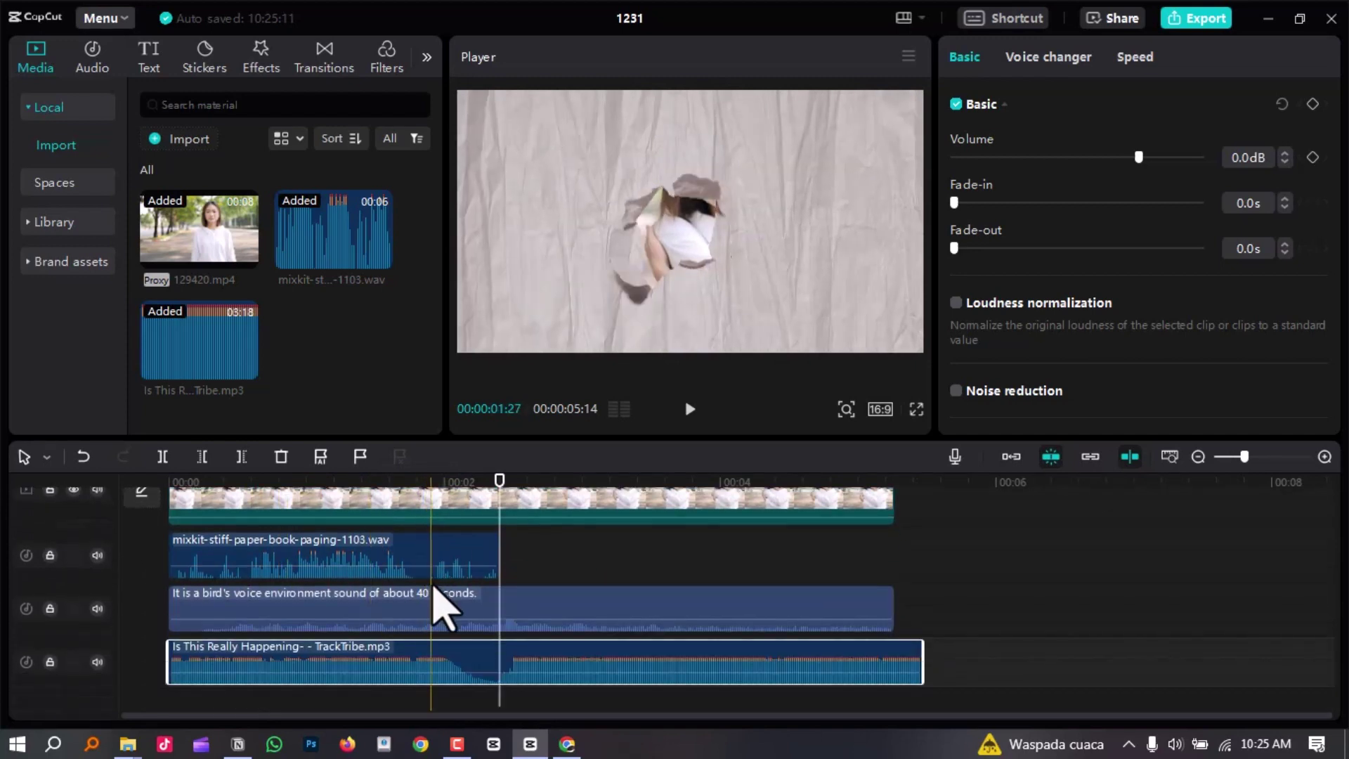
Split the music near 00:02 and lower the first part's volume to -29.2 dB.
key(b)
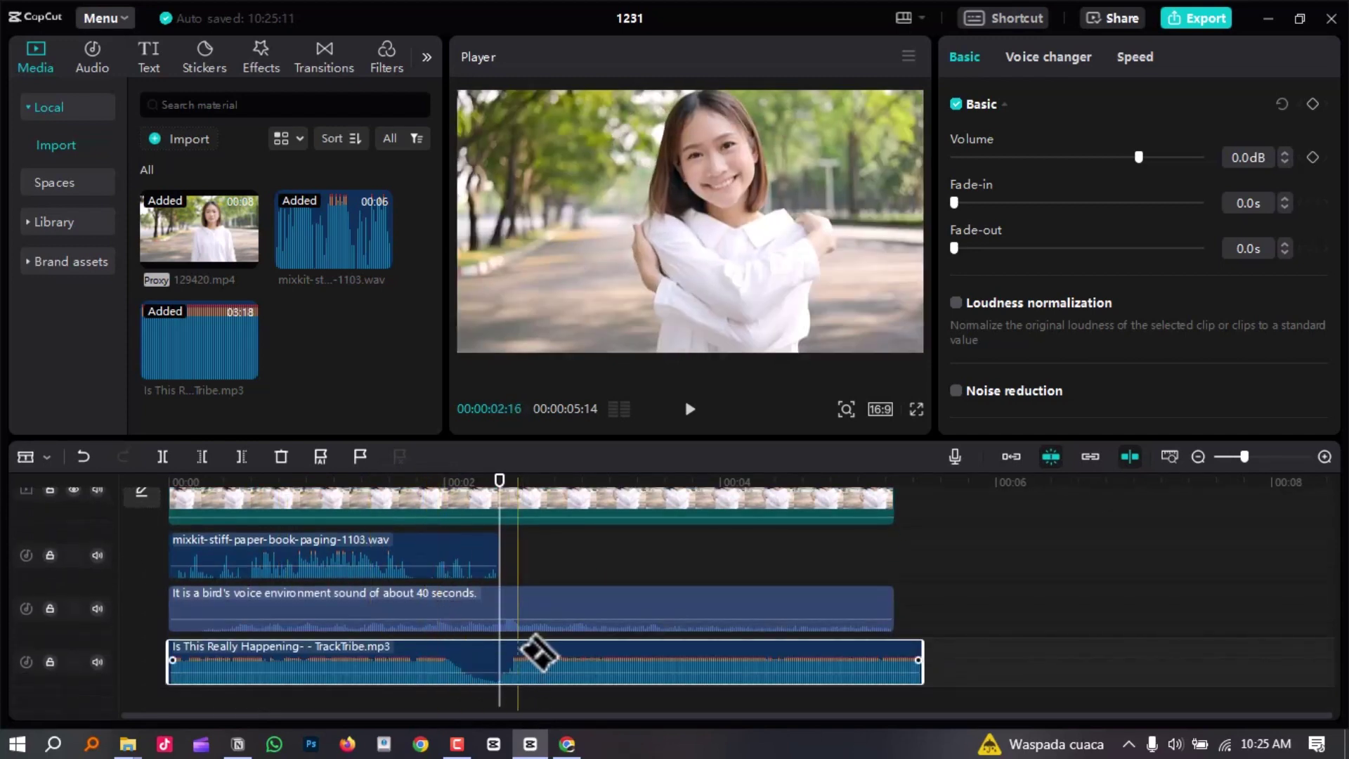
click(525, 657)
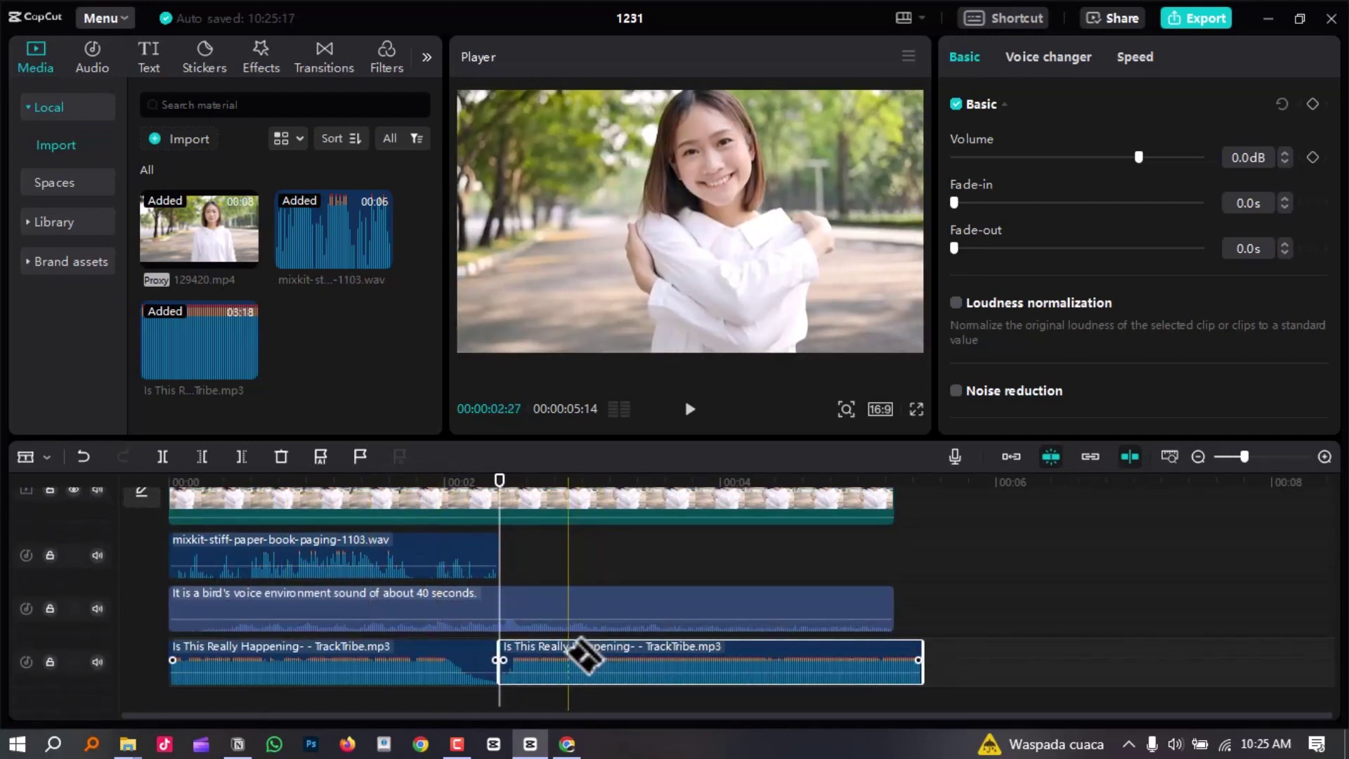
key(a)
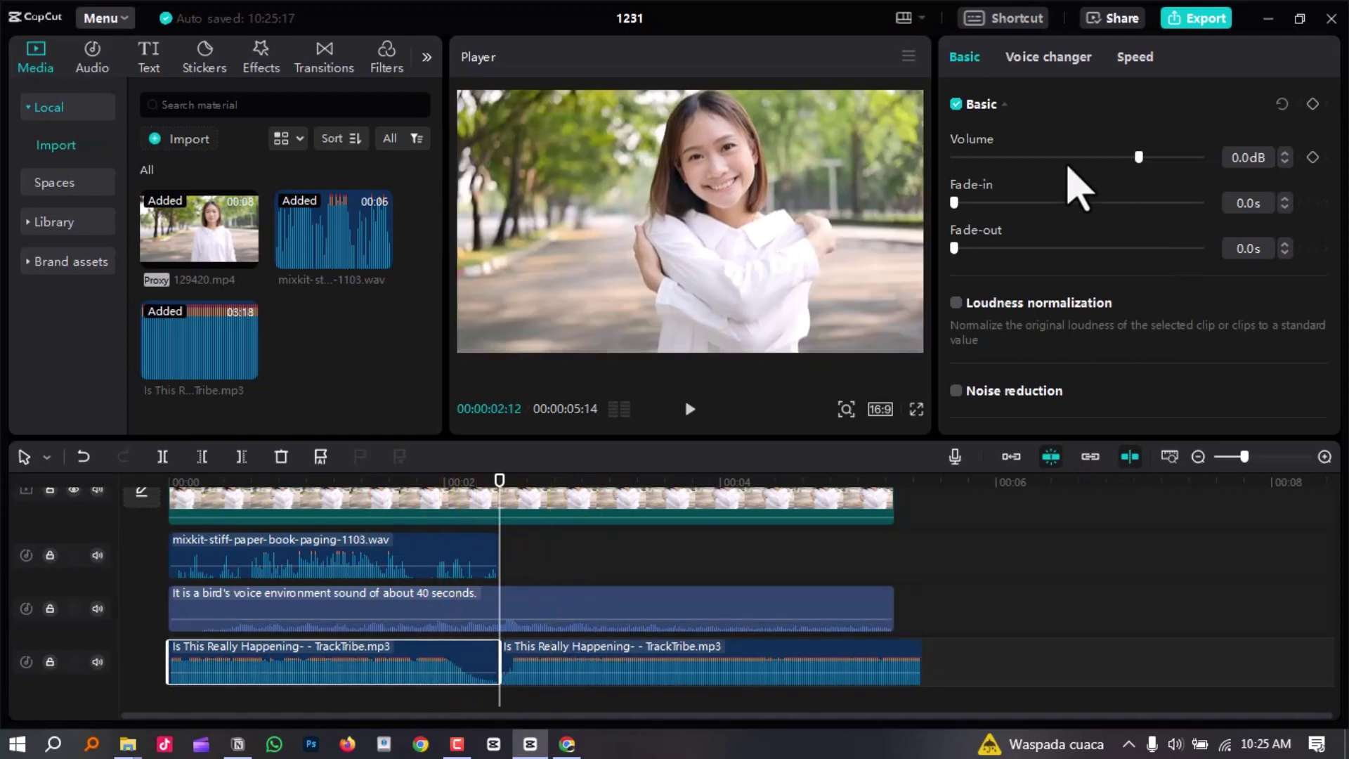
click(1046, 159)
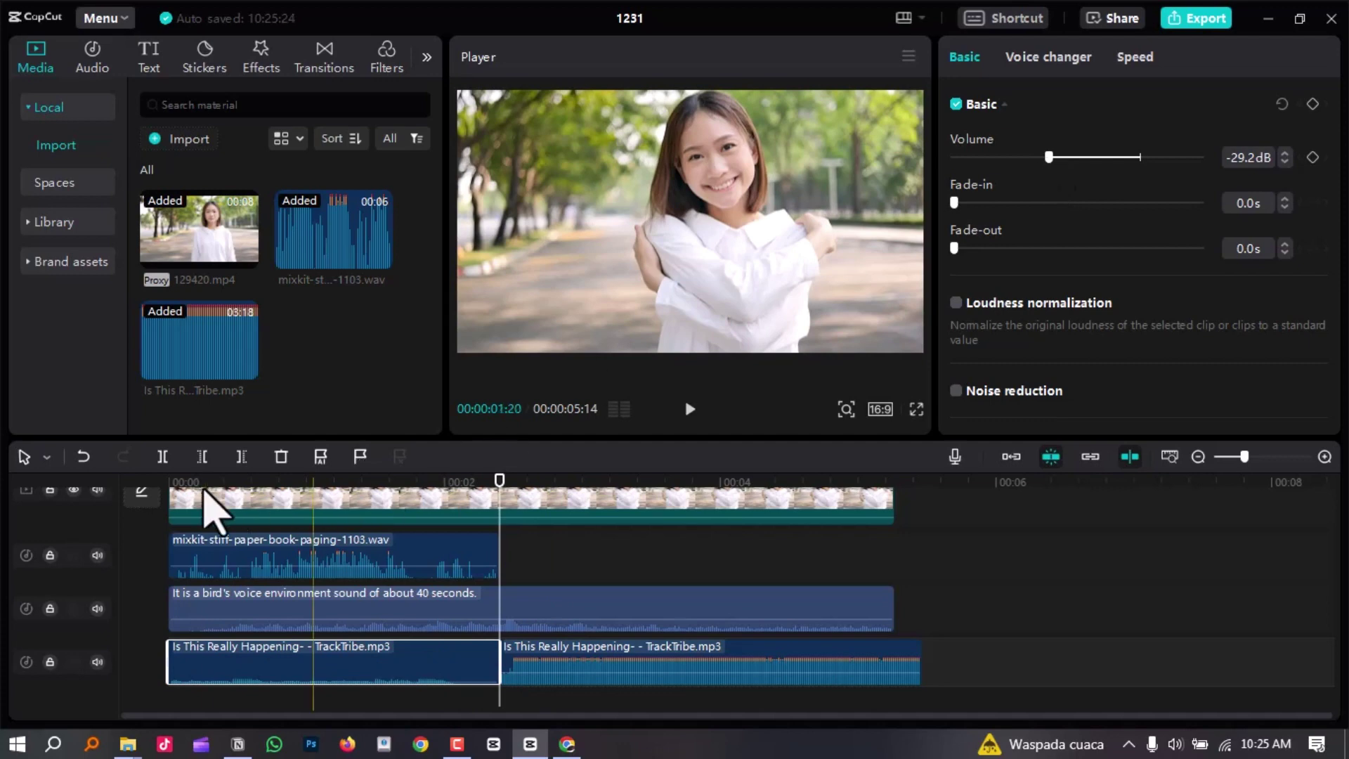
Preview the whole edit full screen from the start.
drag(204, 483, 120, 496)
scroll(286, 632, up, 1)
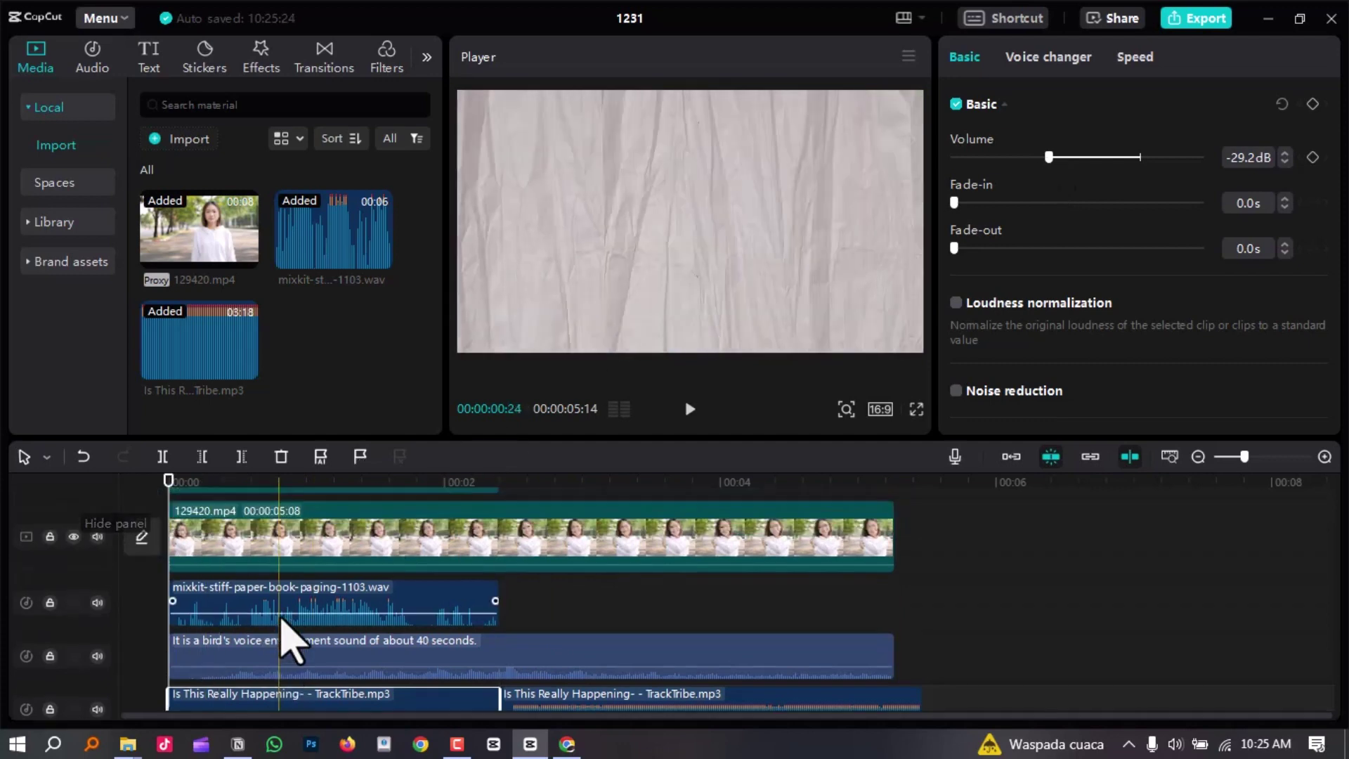
scroll(286, 636, up, 1)
key(ctrl+shift+f)
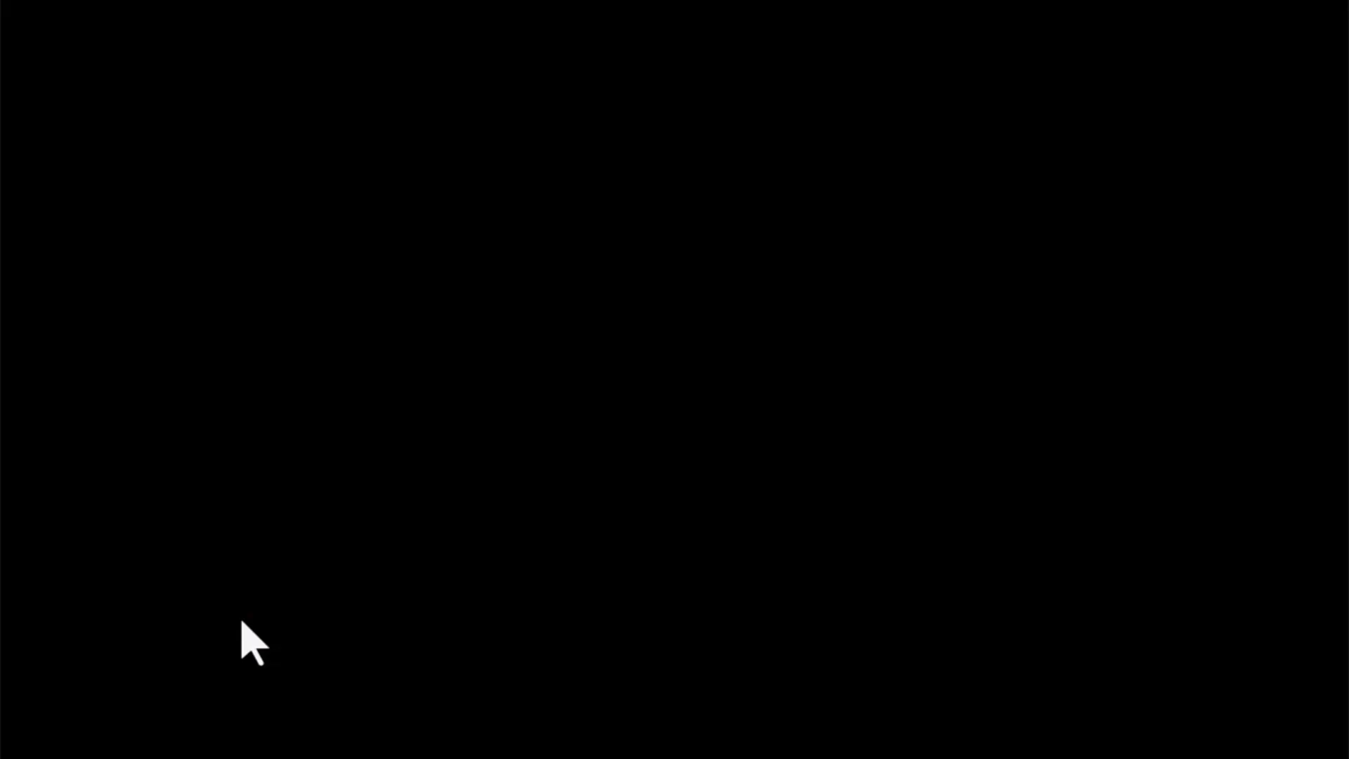
key(Escape)
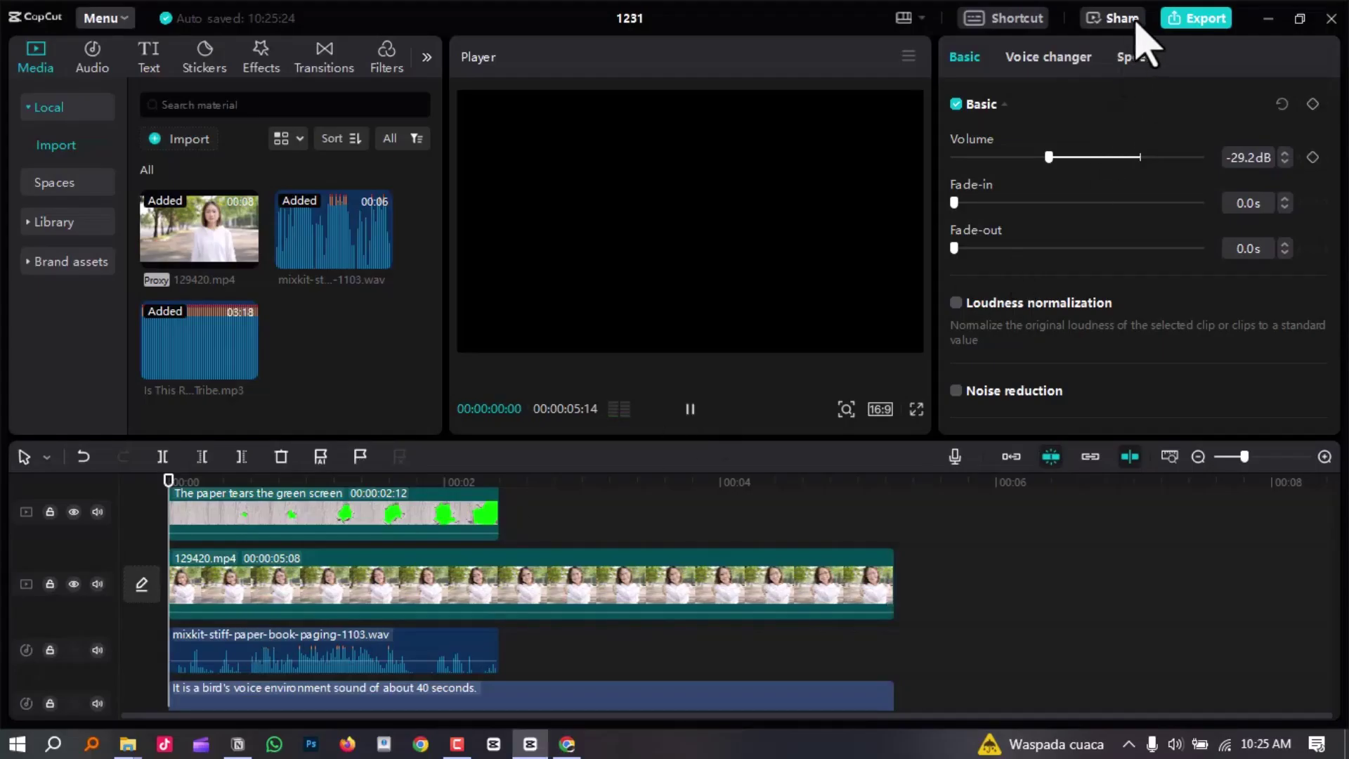
Export the edit titled 'paper' as a 1080P H.264 mp4.
click(1188, 21)
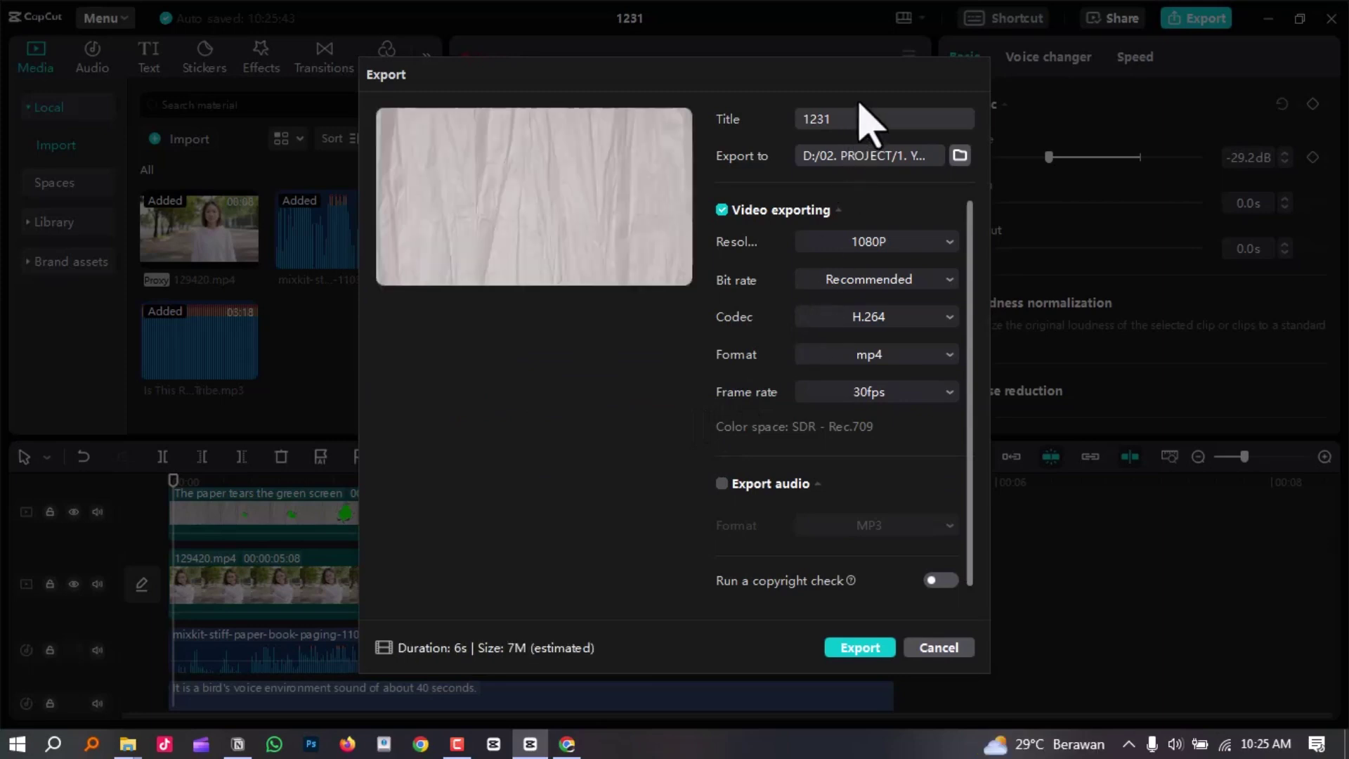
double_click(859, 119)
text(paper)
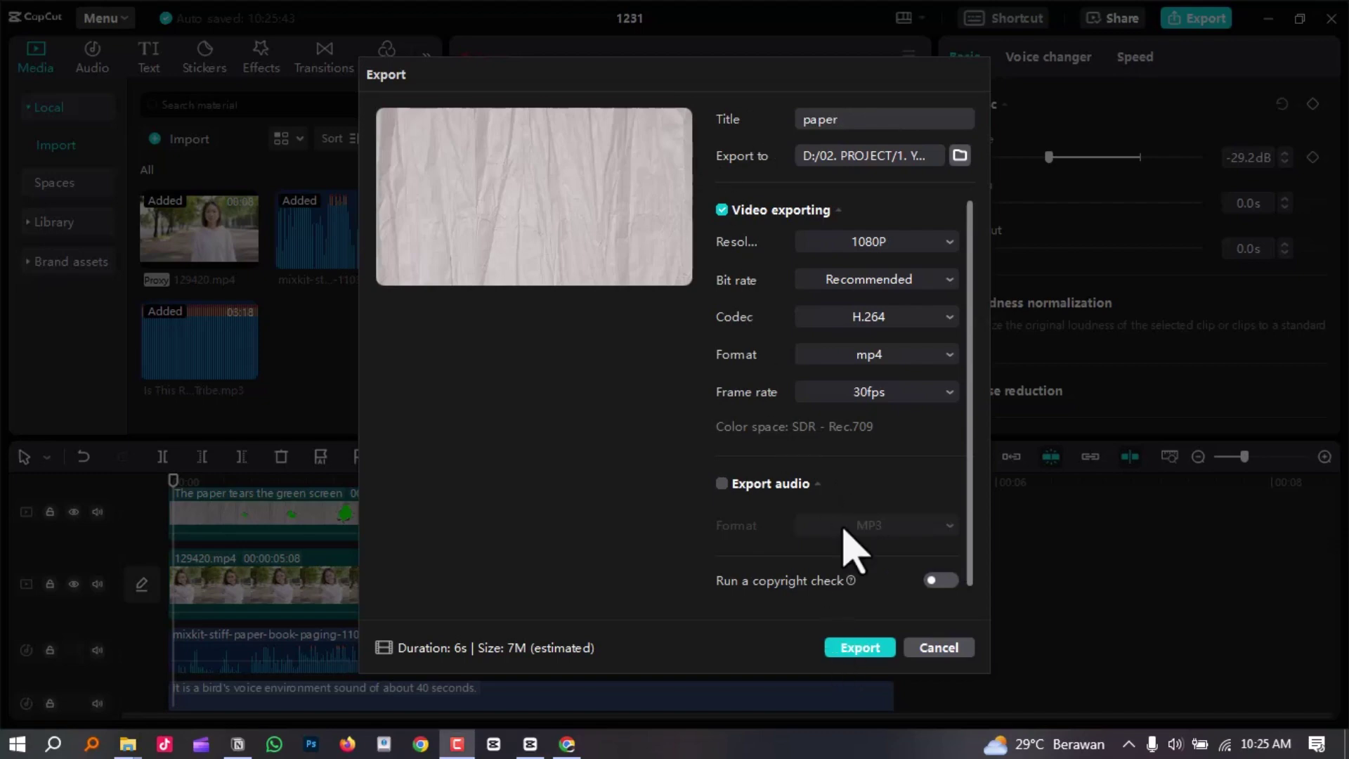
click(870, 642)
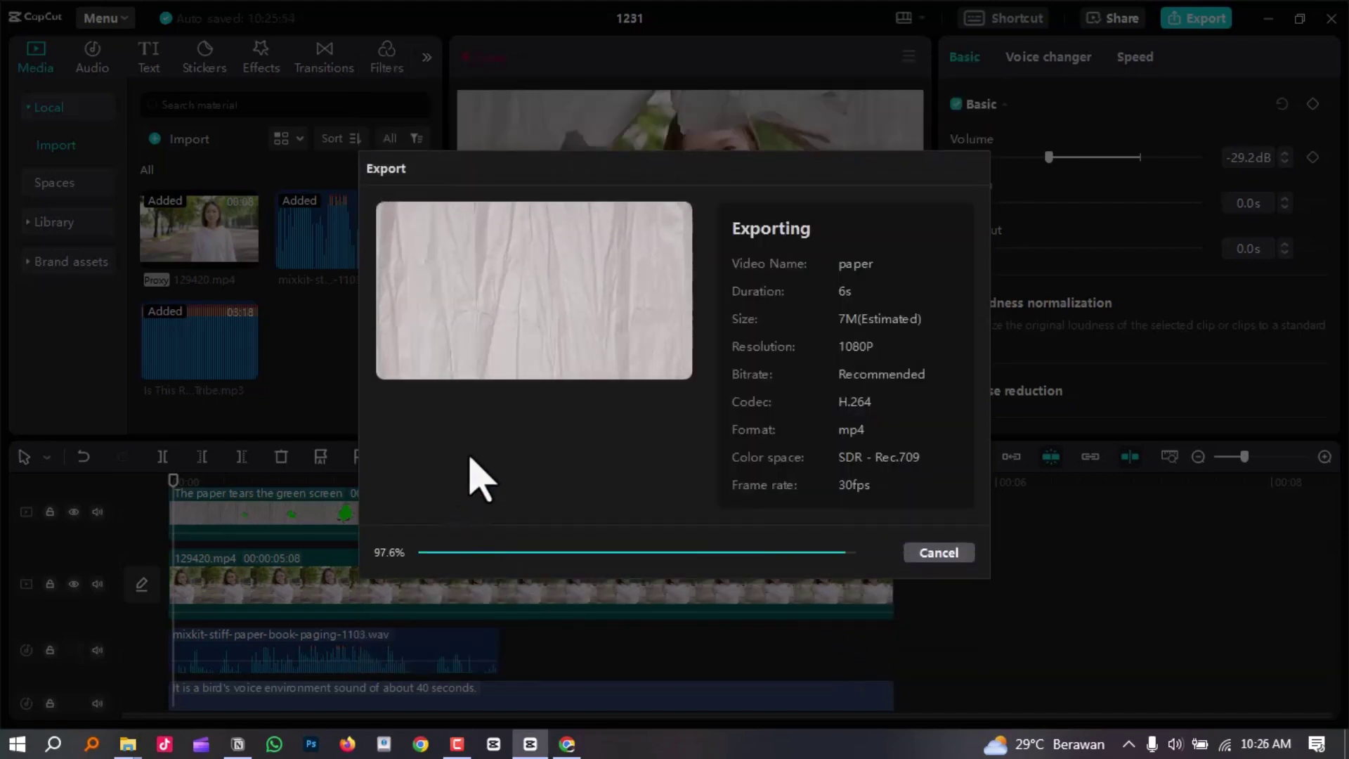
click(931, 664)
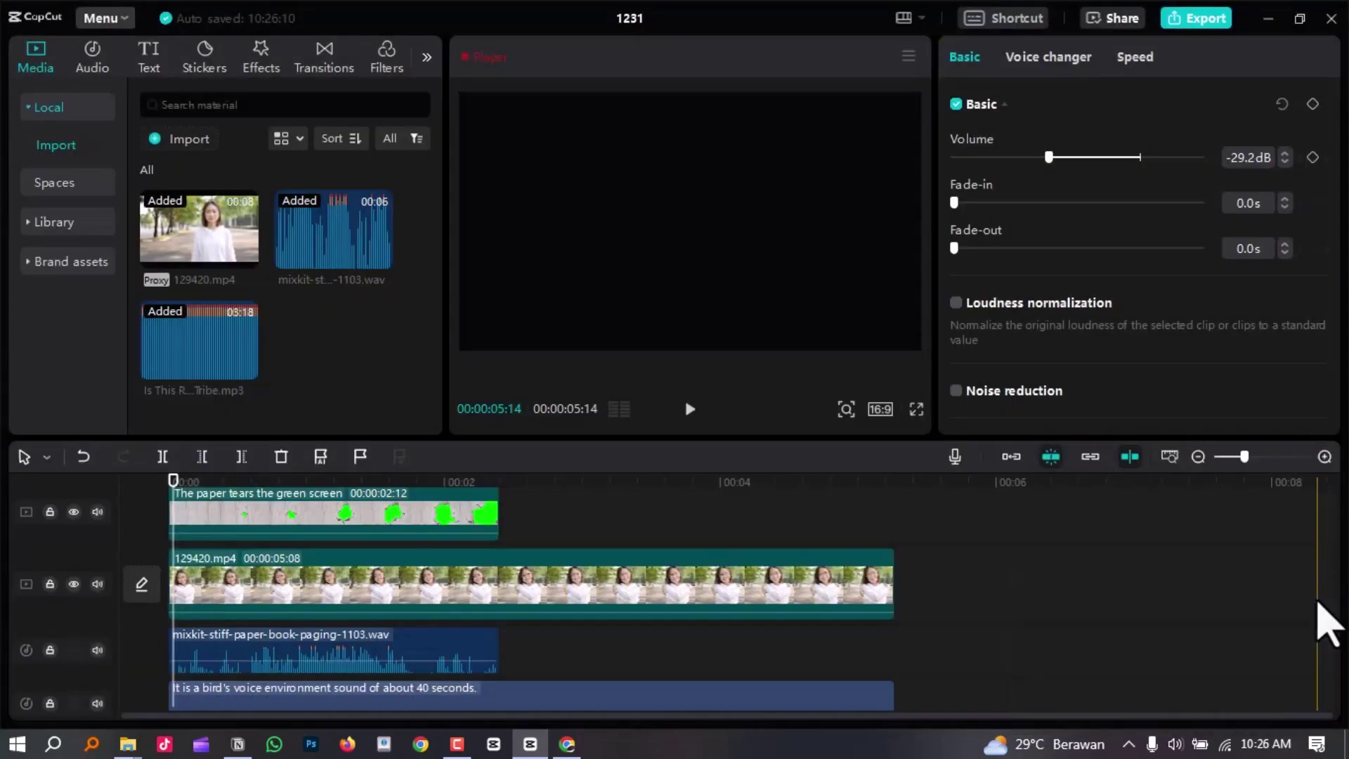